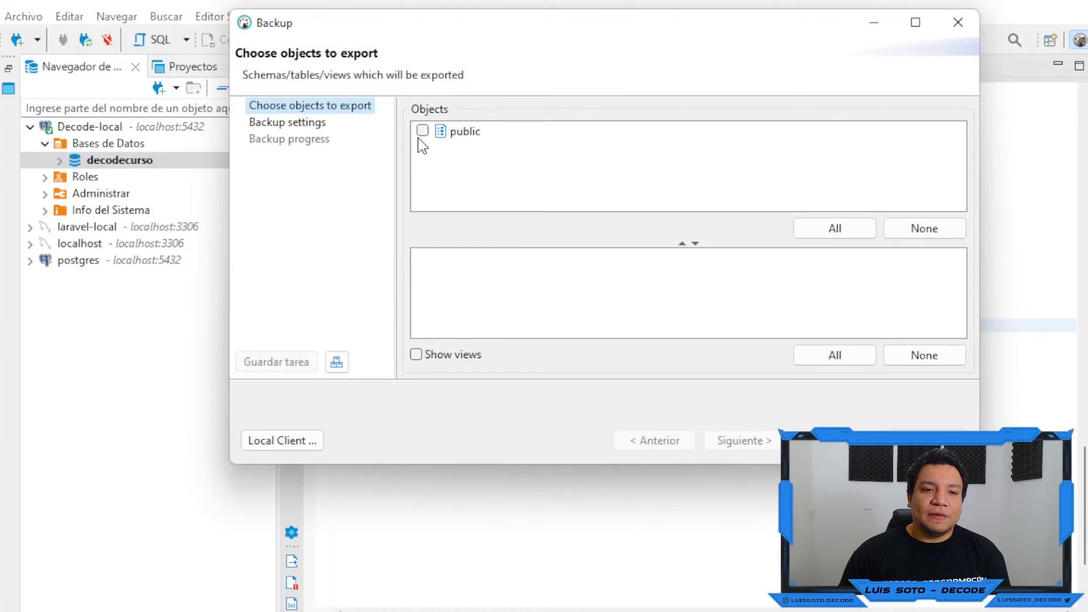
- Select the public schema with all its tables for export and set the backup format to Plain
{"action": "left_click", "coordinate": [423, 131]}
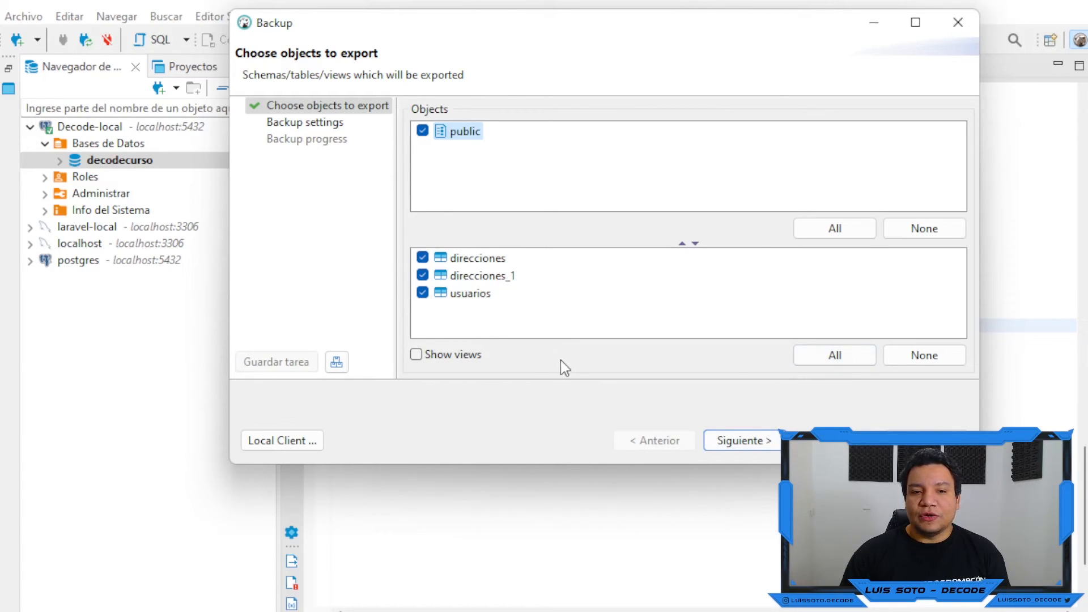
{"action": "left_click", "coordinate": [746, 445]}
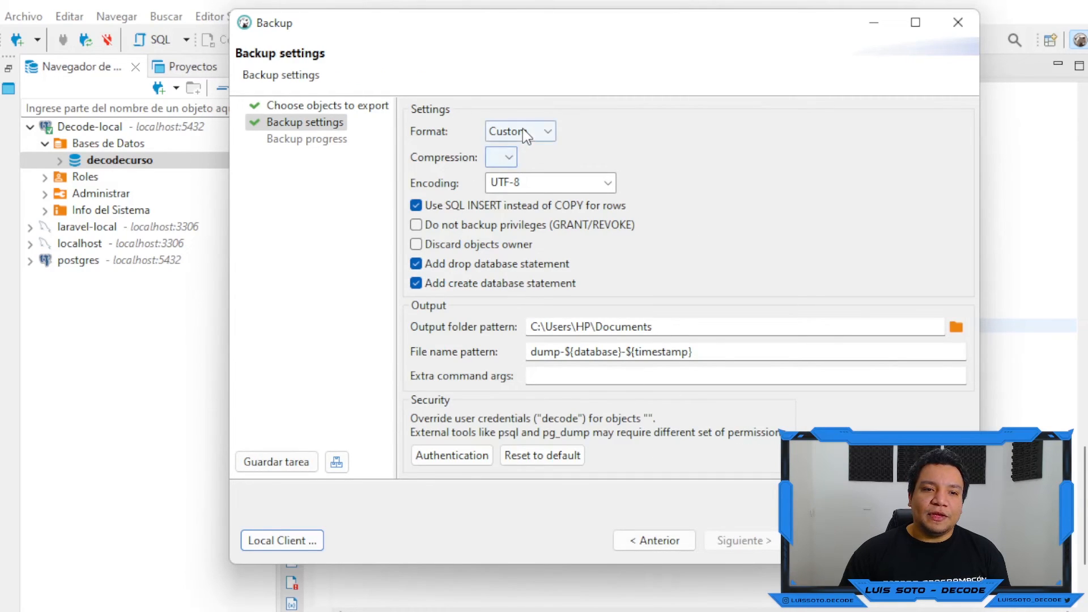
{"action": "left_click", "coordinate": [526, 135]}
{"action": "left_click", "coordinate": [519, 150]}
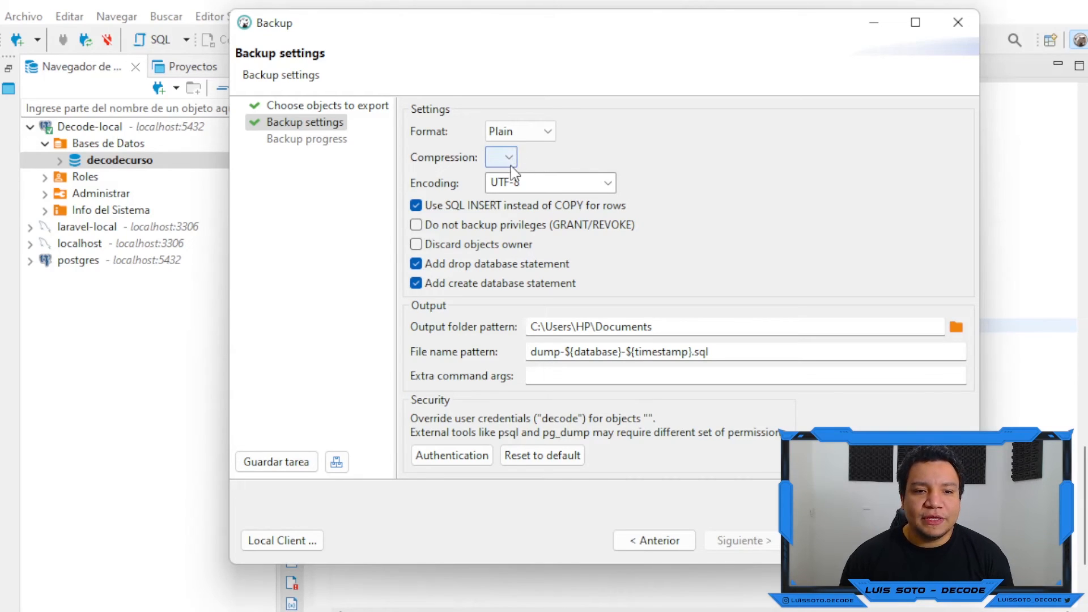
- Try the Custom, Directory and Tar backup formats in turn and return the format to Plain
{"action": "left_click", "coordinate": [522, 136]}
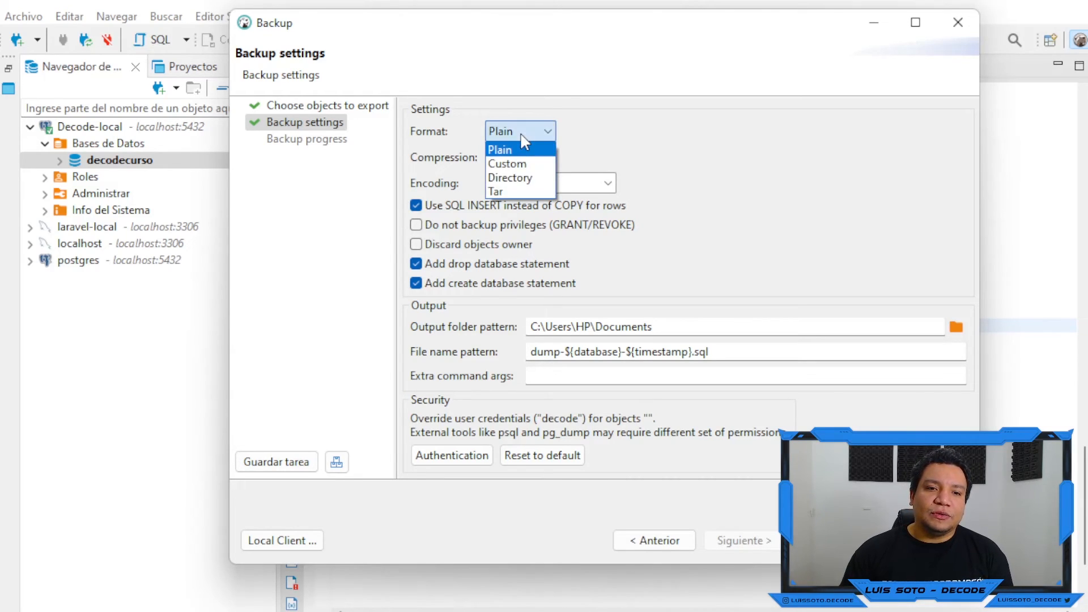
{"action": "left_click", "coordinate": [513, 163]}
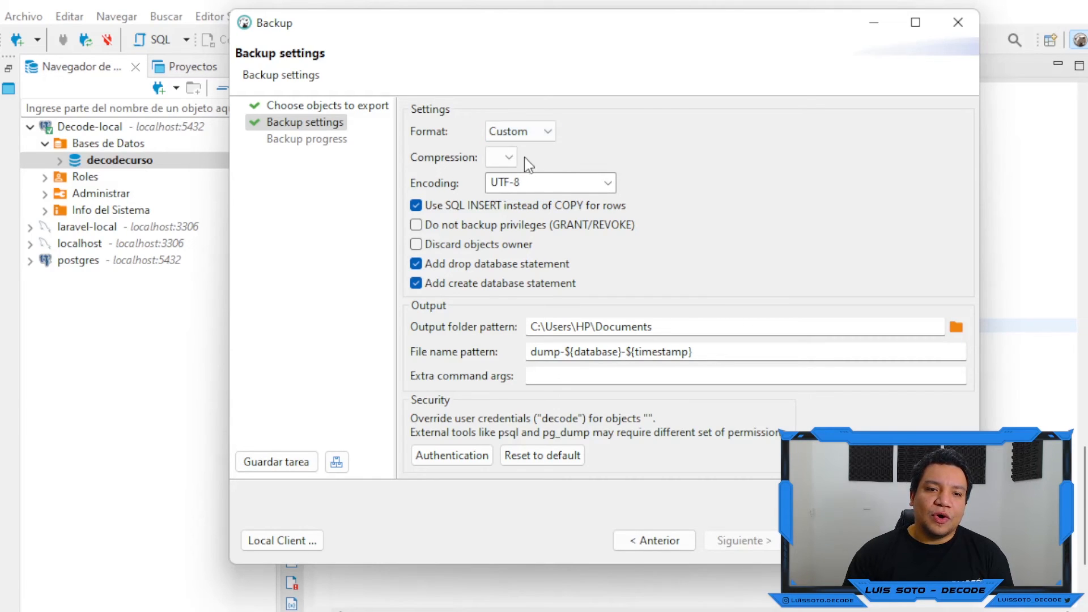
{"action": "left_click", "coordinate": [546, 132]}
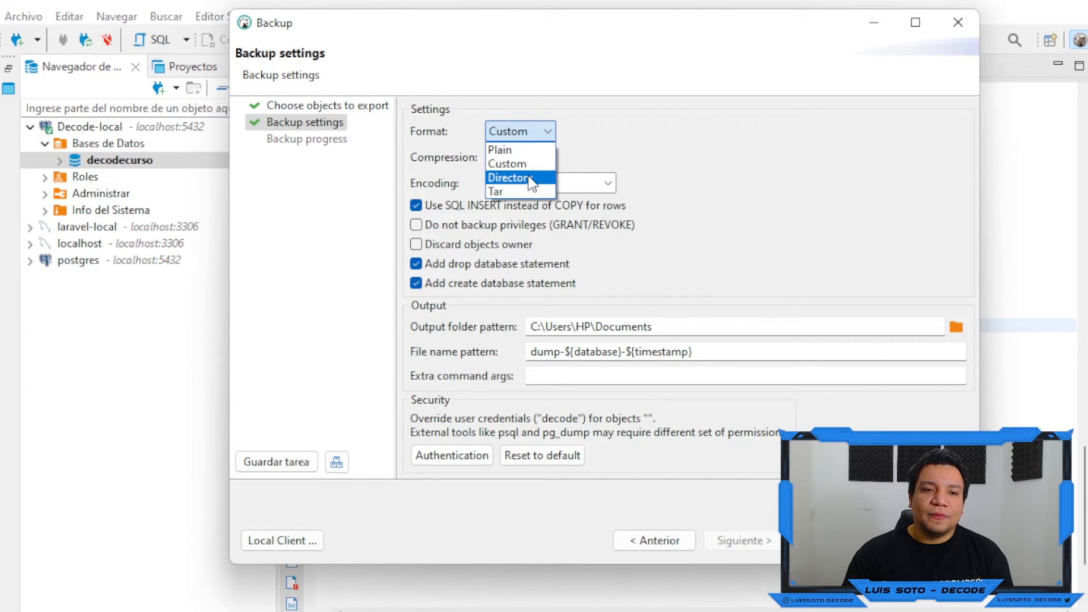
{"action": "left_click", "coordinate": [532, 179]}
{"action": "left_click", "coordinate": [525, 134]}
{"action": "left_click", "coordinate": [506, 133]}
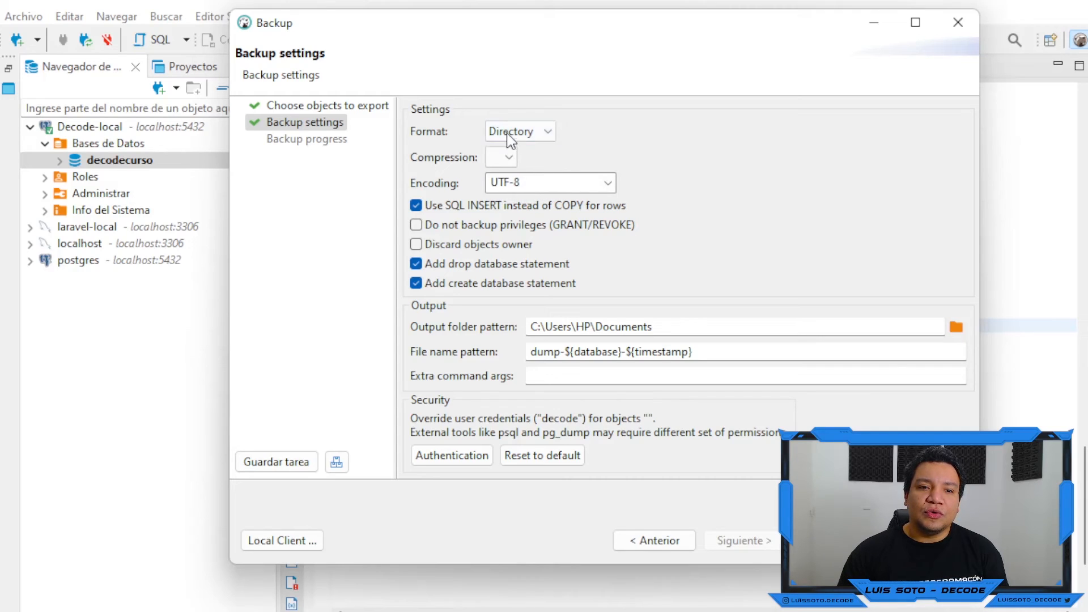
{"action": "left_click", "coordinate": [507, 133]}
{"action": "left_click", "coordinate": [513, 192]}
{"action": "left_click", "coordinate": [519, 131]}
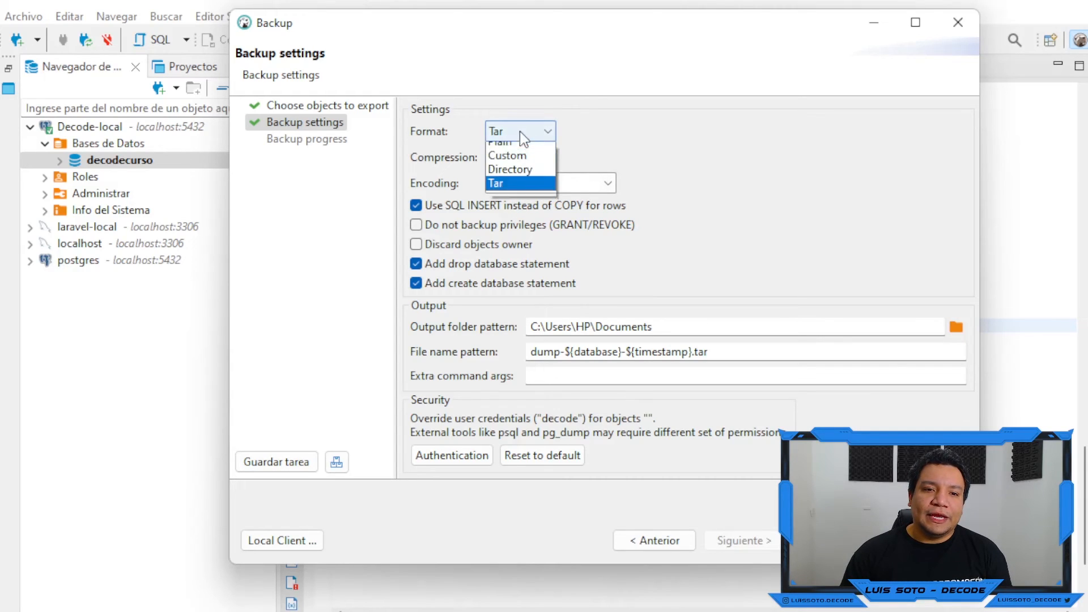
{"action": "left_click", "coordinate": [521, 147]}
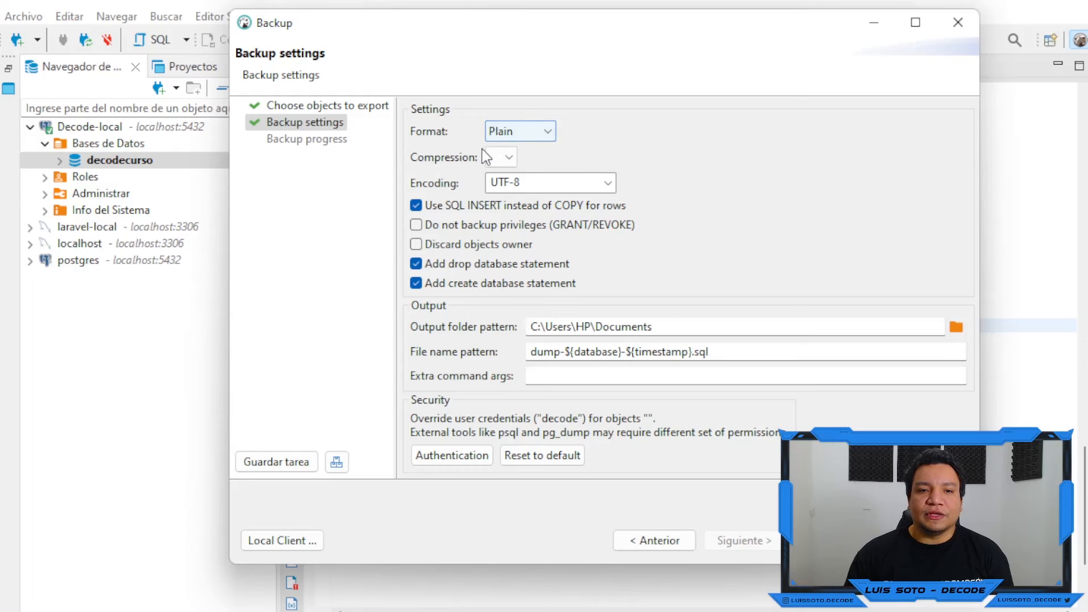
- Replace the dump prefix of the backup file name pattern with Respaldo, keeping the database and timestamp variables
{"action": "mouse_move", "coordinate": [432, 213]}
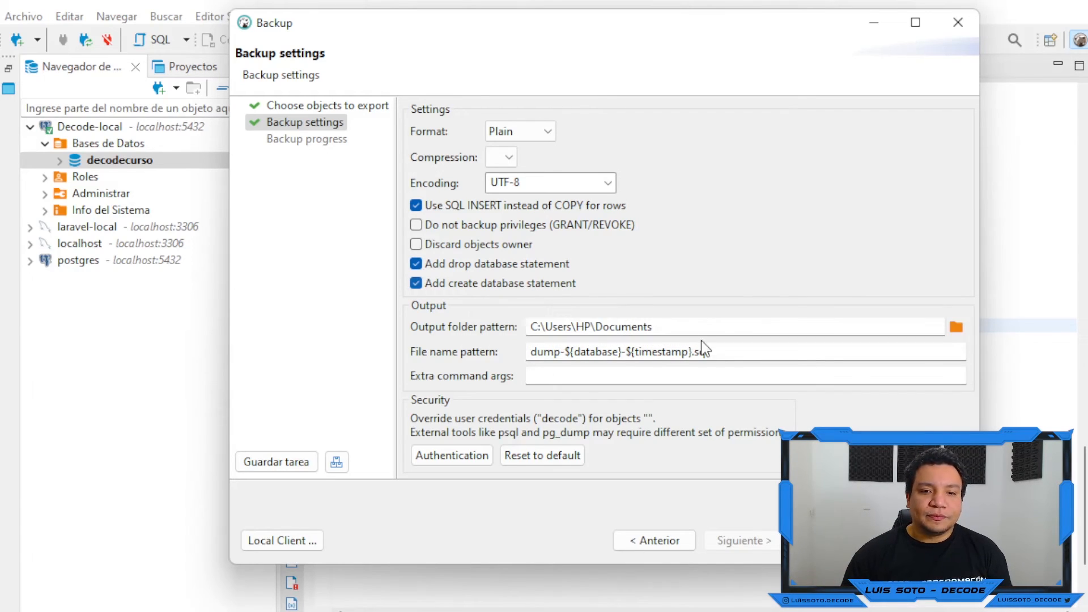
{"action": "left_click", "coordinate": [712, 326]}
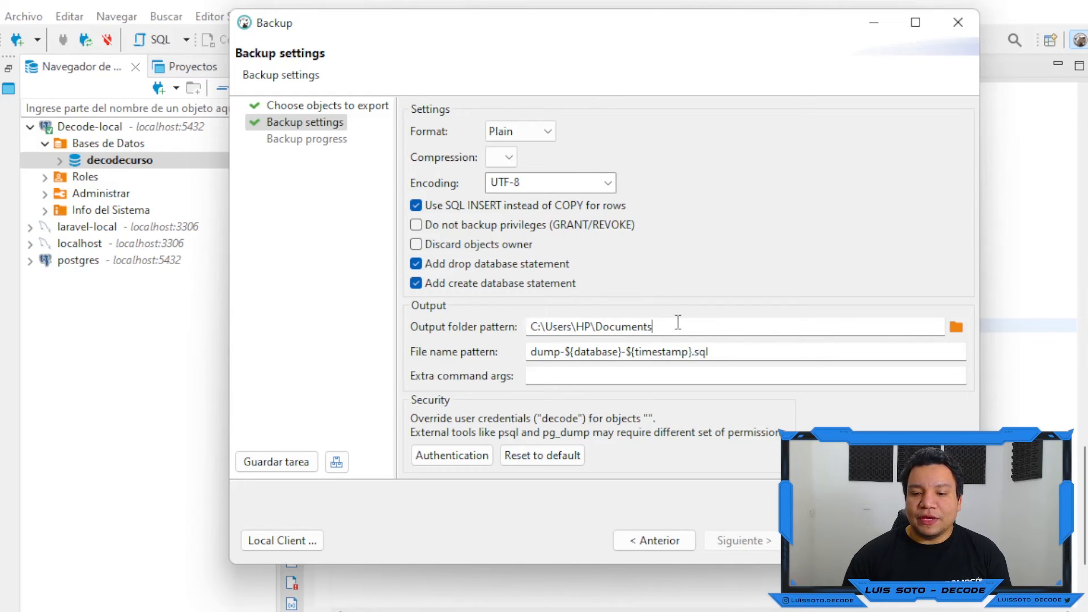
{"action": "left_click", "coordinate": [767, 354]}
{"action": "double_click", "coordinate": [547, 353]}
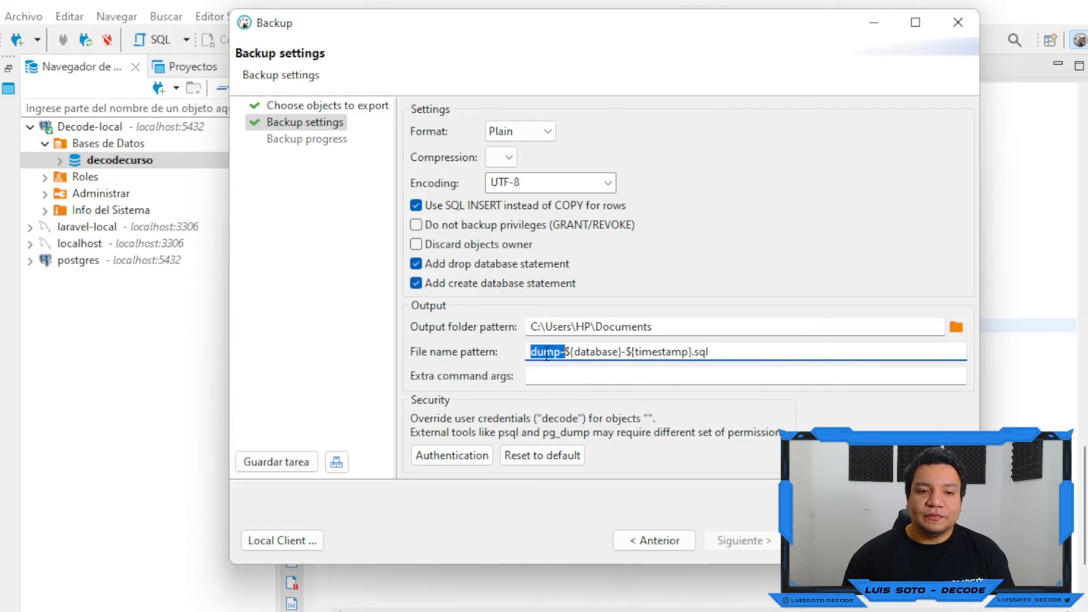
{"action": "key", "text": "Left"}
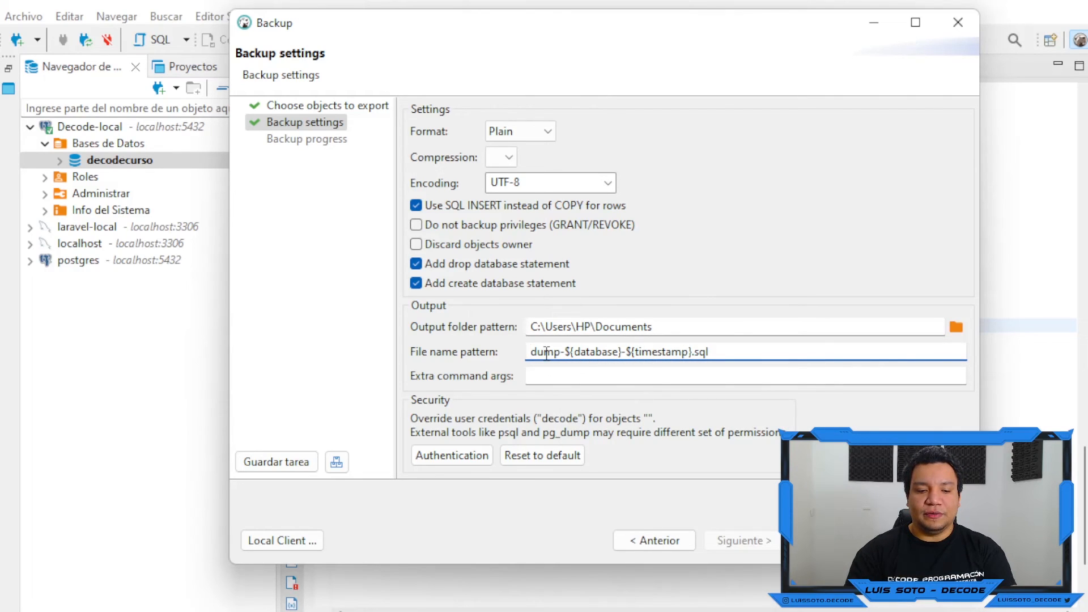
{"action": "type", "text": "Respaldo"}
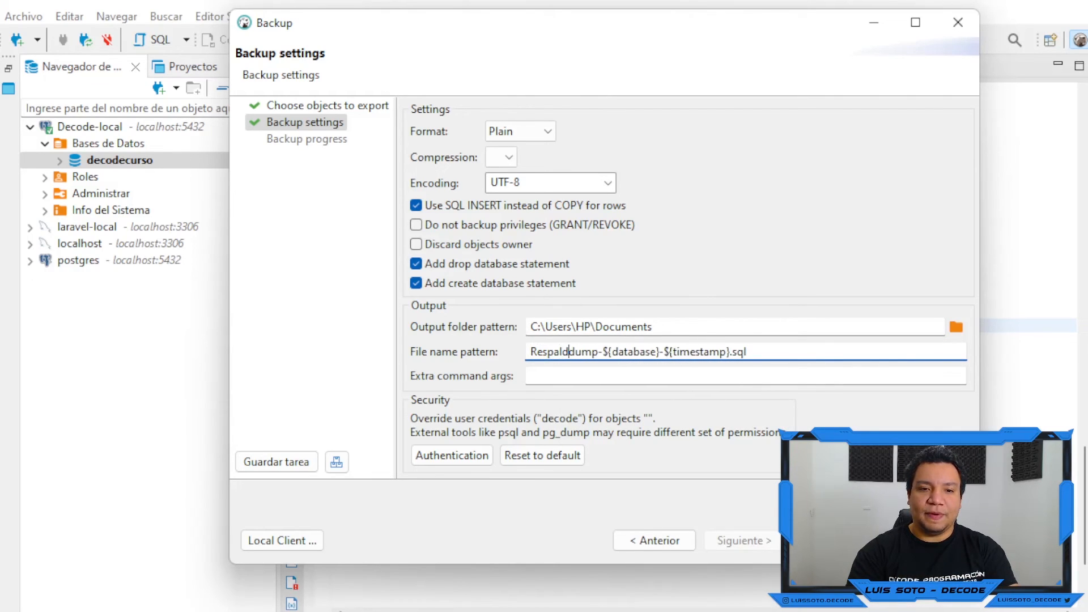
{"action": "key", "text": "Delete"}
{"action": "key", "text": "Delete"}
{"action": "key", "text": "Delete"}
{"action": "key", "text": "Delete"}
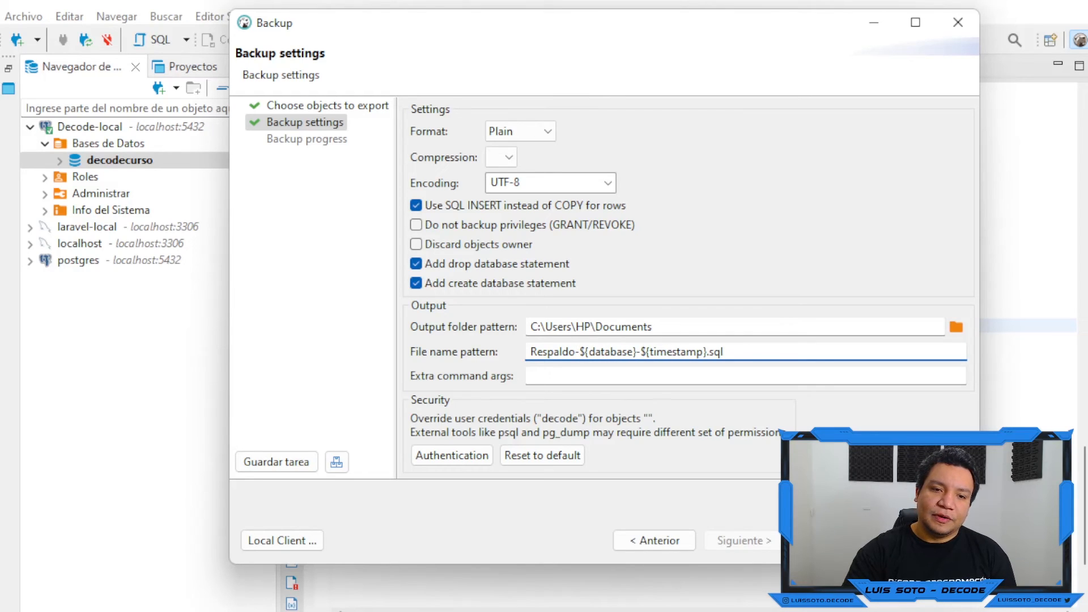
- Check the database, timestamp and .sql parts of the file name pattern, and run the backup
{"action": "double_click", "coordinate": [616, 350]}
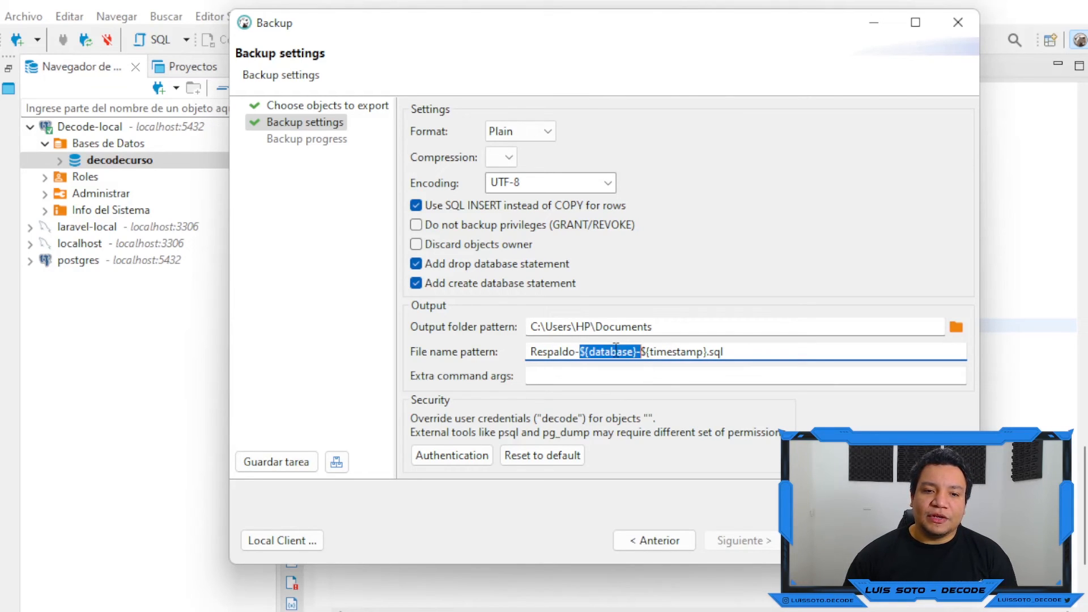
{"action": "double_click", "coordinate": [670, 350]}
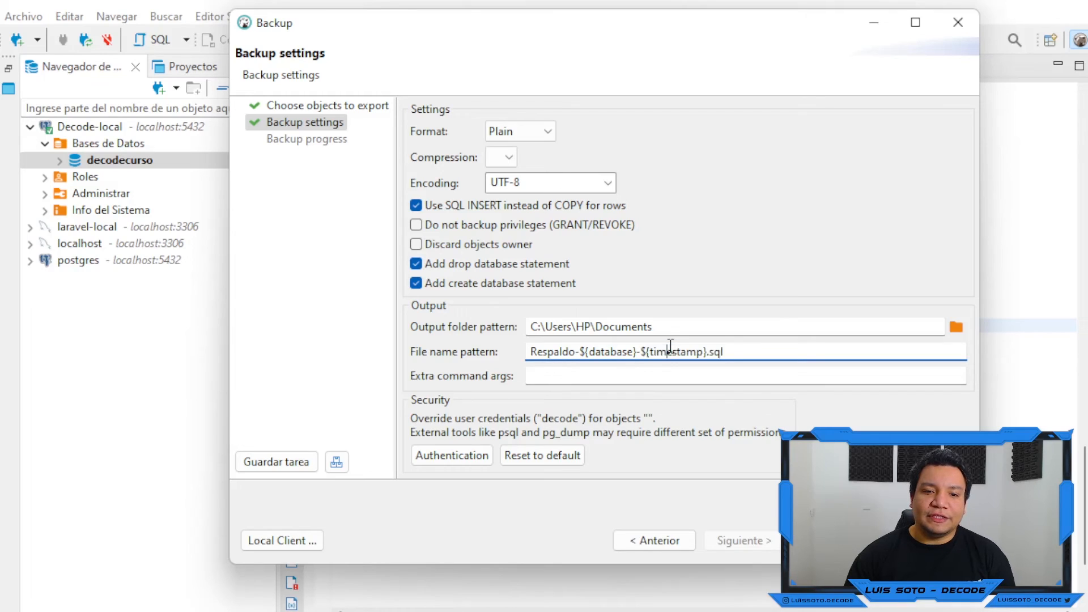
{"action": "double_click", "coordinate": [671, 351]}
{"action": "left_click", "coordinate": [734, 351]}
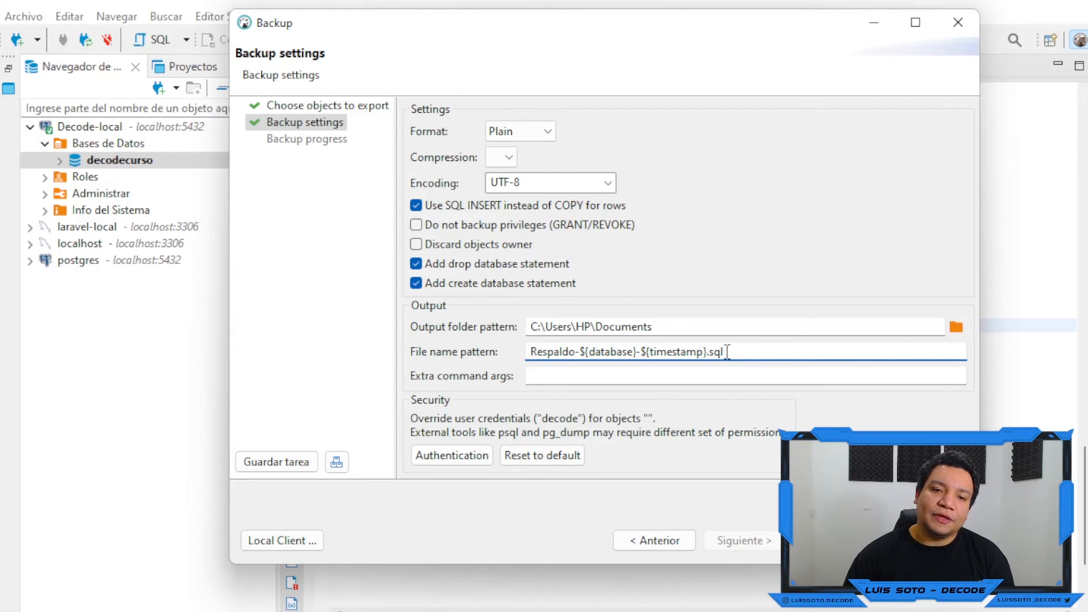
{"action": "left_click_drag", "start_coordinate": [709, 353], "coordinate": [736, 354]}
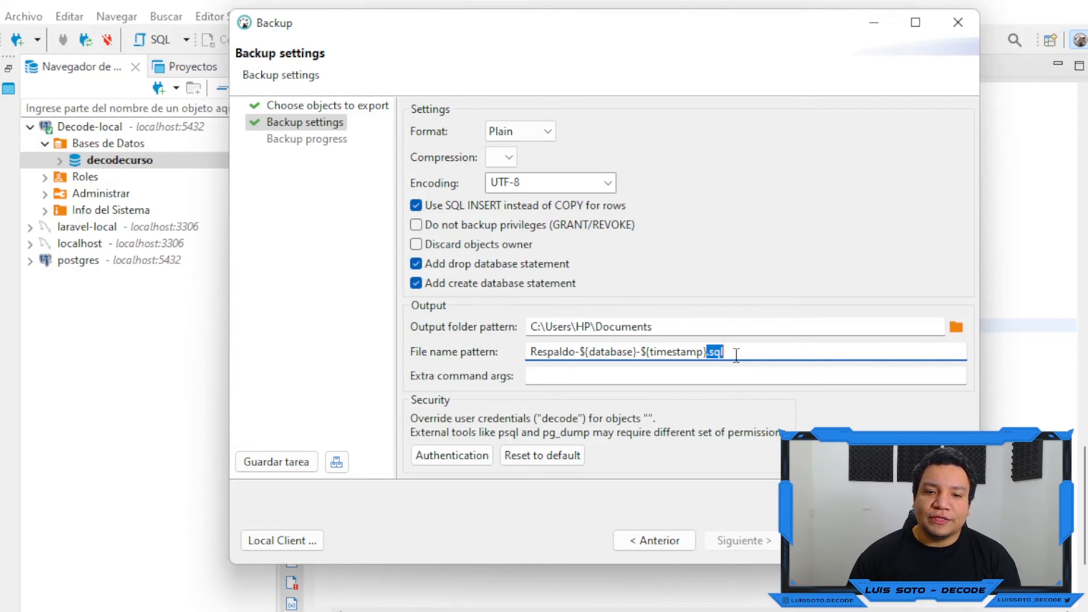
{"action": "left_click", "coordinate": [737, 354]}
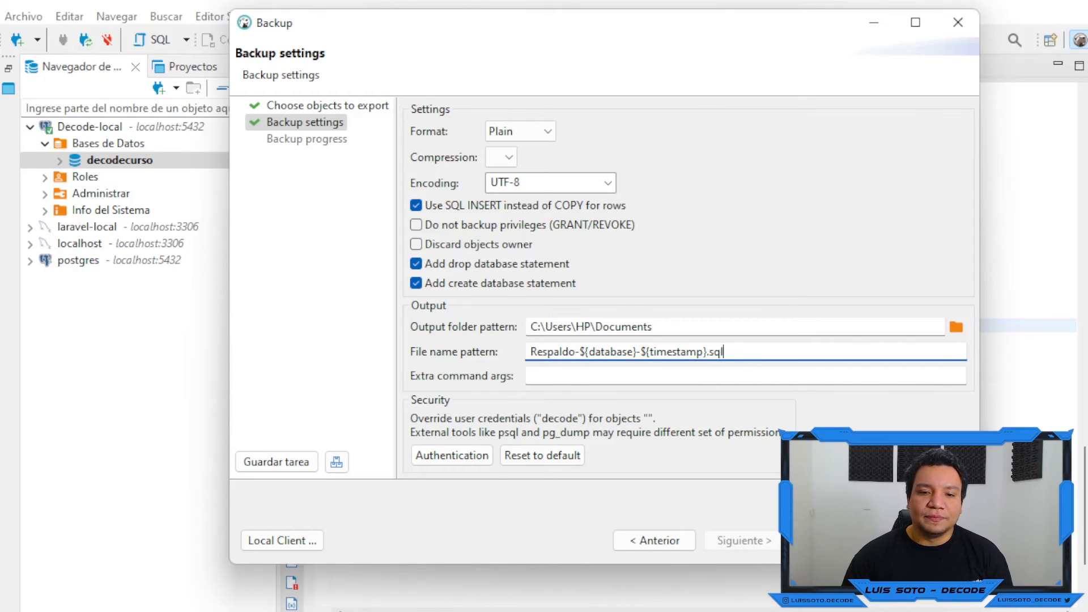
{"action": "left_click", "coordinate": [838, 541]}
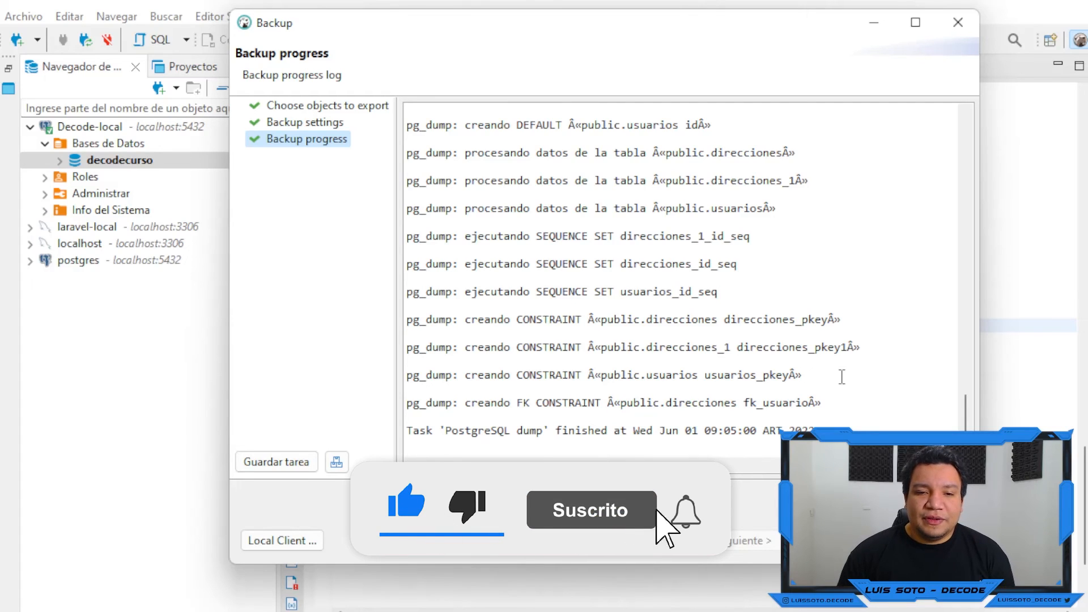
{"action": "triple_click", "coordinate": [439, 429]}
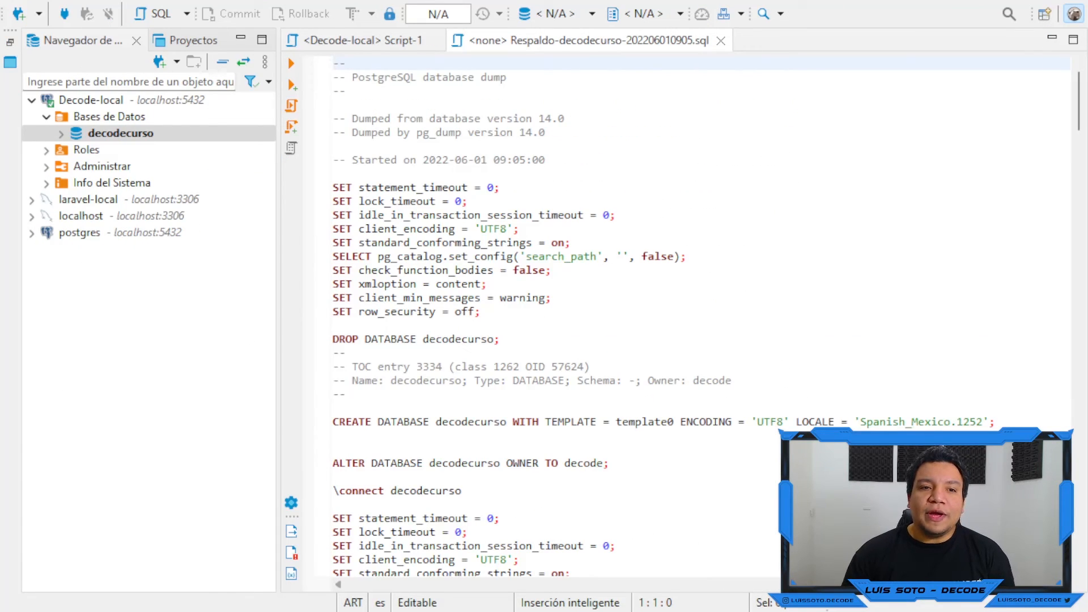
- Examine the initial SET statements and the DROP DATABASE statement in the generated Respaldo SQL script
{"action": "scroll", "coordinate": [701, 316], "scroll_direction": "down", "scroll_amount": 2}
{"action": "scroll", "coordinate": [701, 316], "scroll_direction": "up", "scroll_amount": 2}
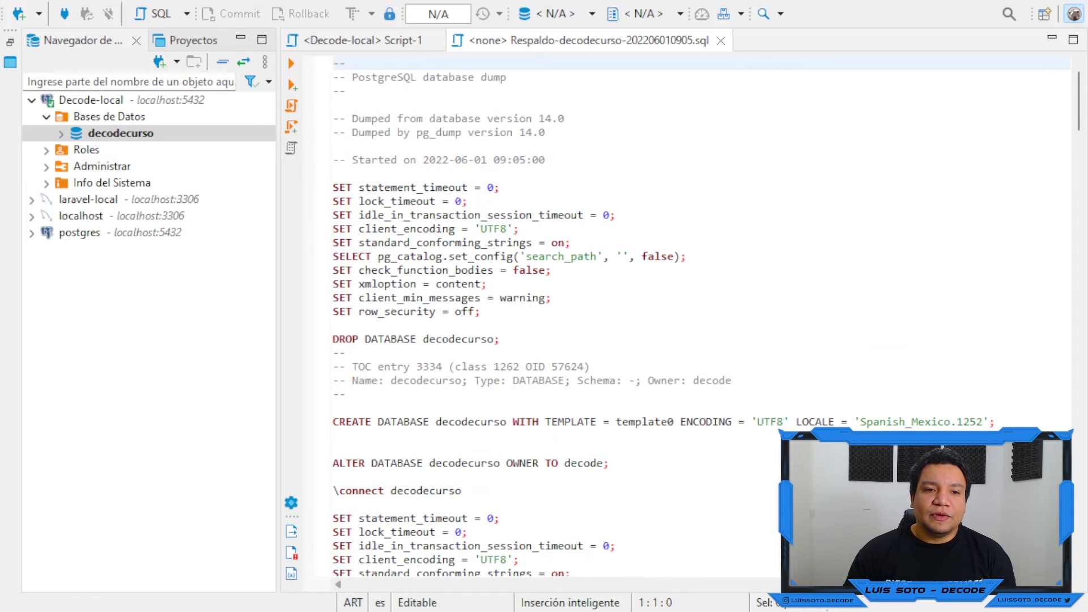
{"action": "left_click_drag", "start_coordinate": [628, 311], "coordinate": [277, 61]}
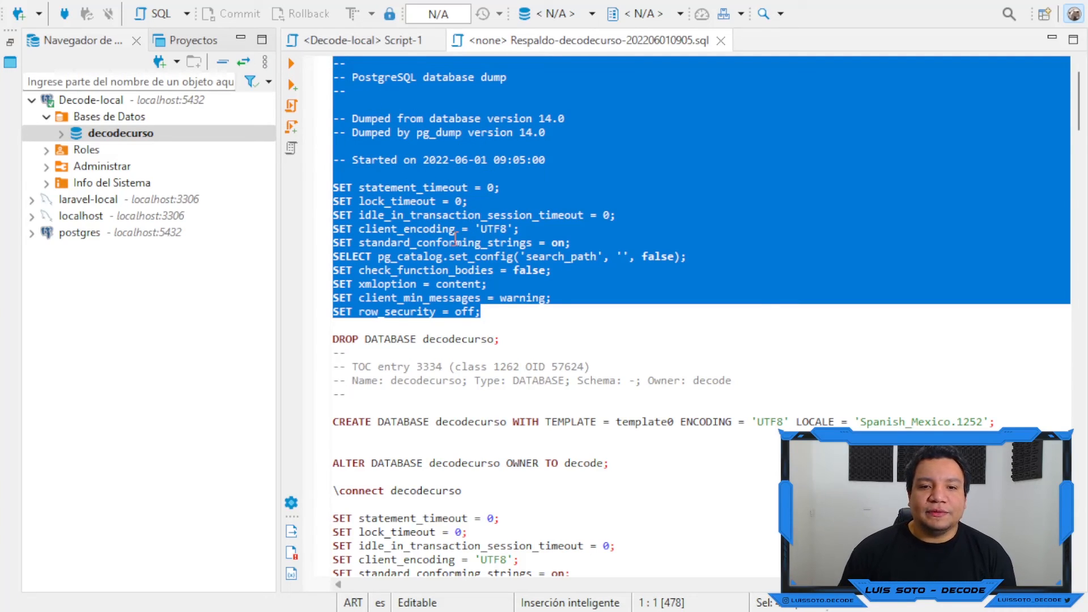
{"action": "left_click", "coordinate": [499, 339]}
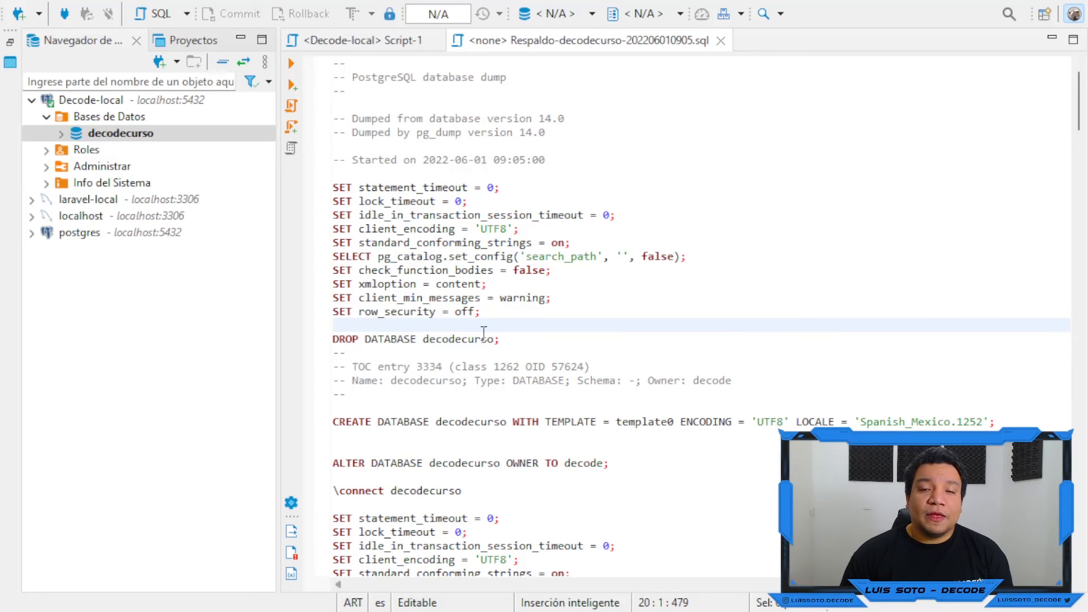
{"action": "left_click_drag", "start_coordinate": [499, 339], "coordinate": [331, 338]}
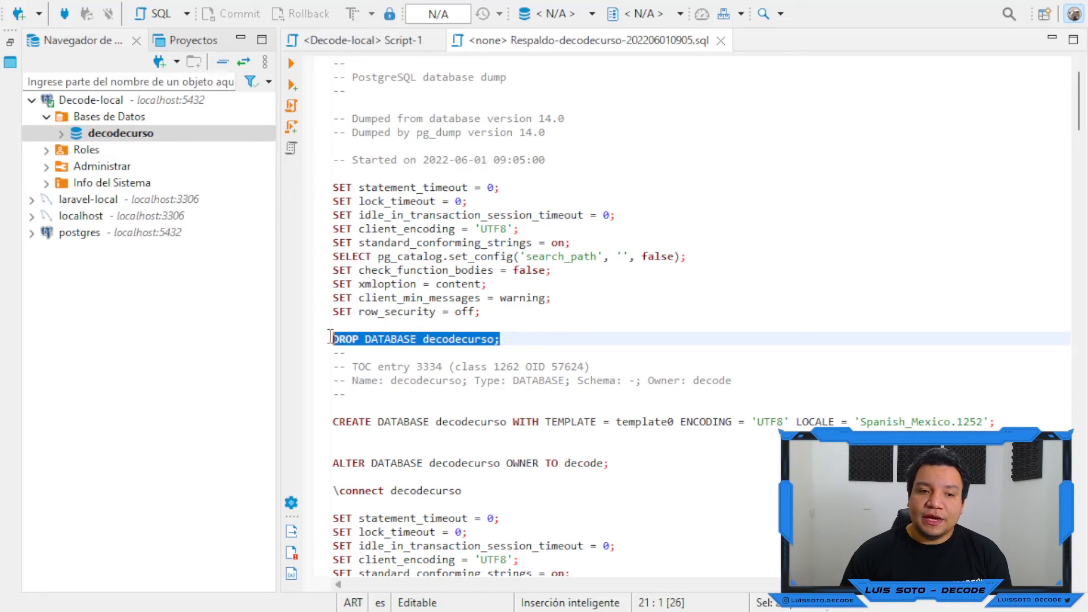
{"action": "double_click", "coordinate": [412, 338]}
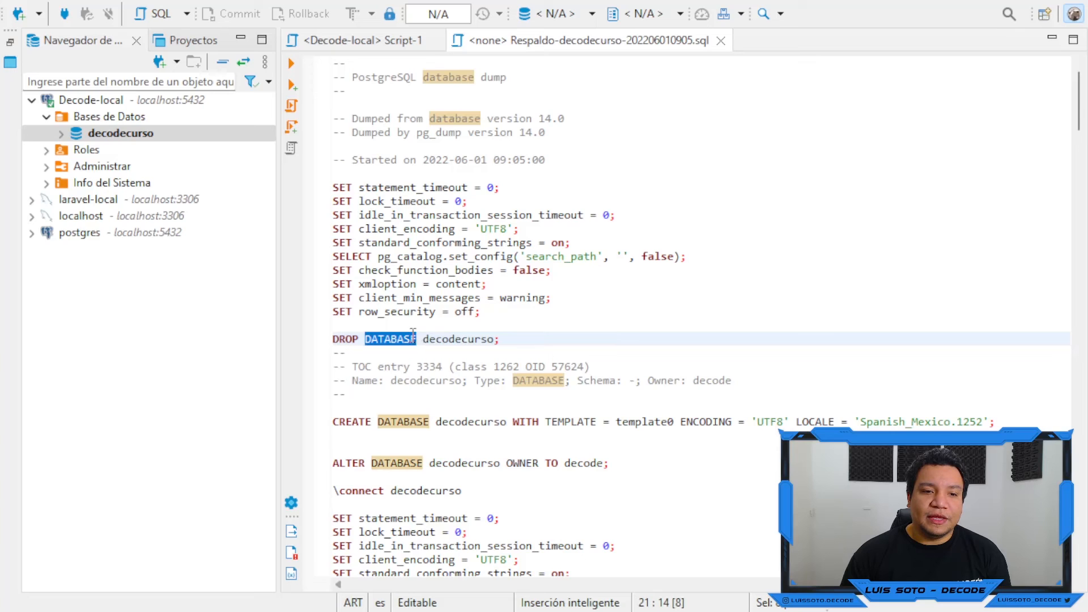
{"action": "double_click", "coordinate": [352, 339]}
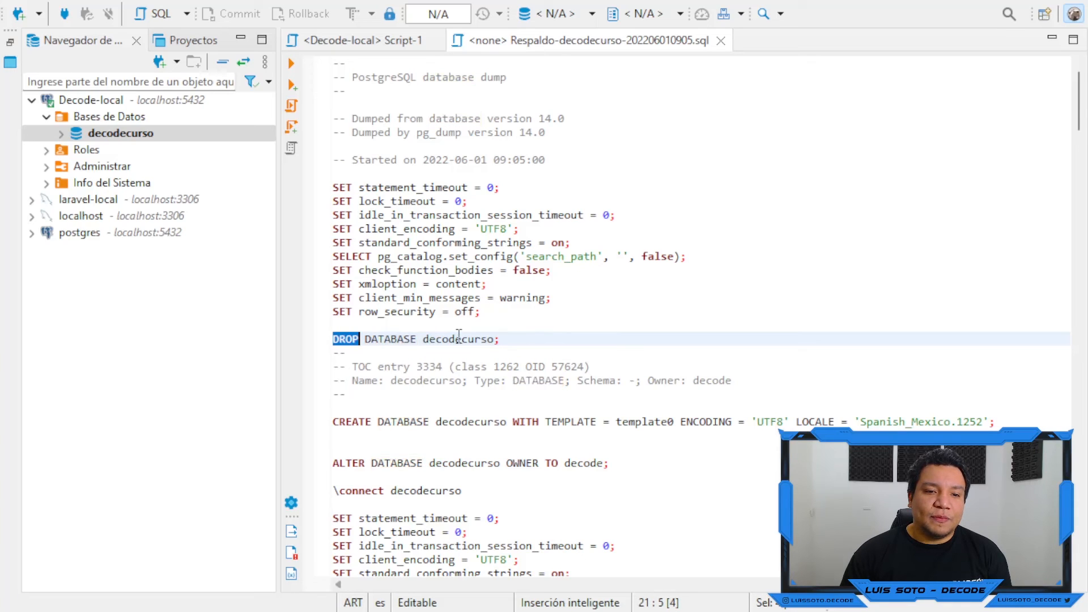
- Examine the CREATE DATABASE statement for decodecurso in the backup script
{"action": "scroll", "coordinate": [435, 368], "scroll_direction": "down", "scroll_amount": 1}
{"action": "triple_click", "coordinate": [382, 380]}
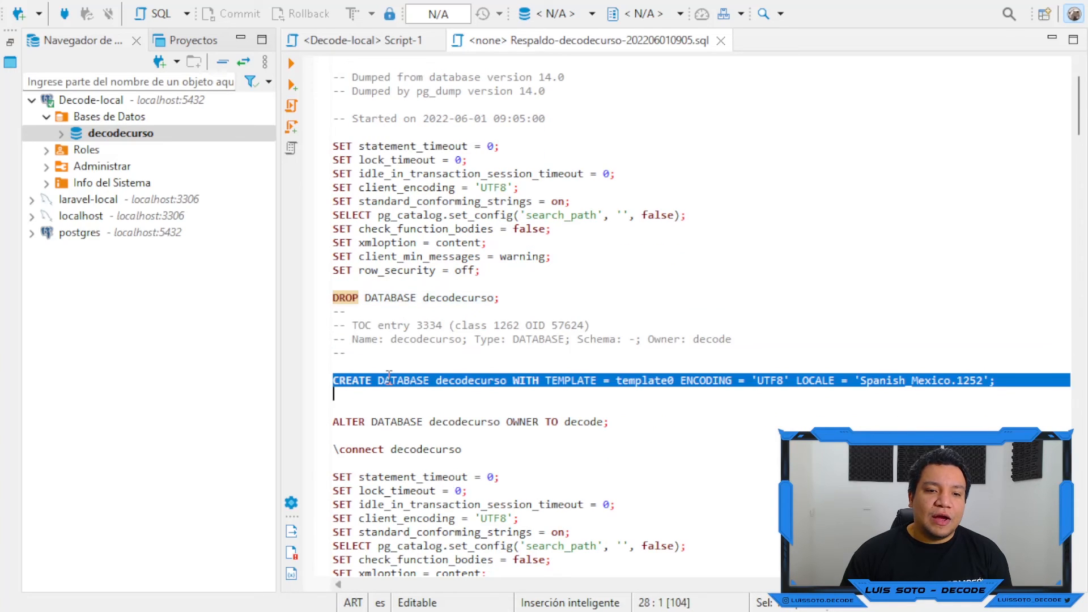
{"action": "left_click", "coordinate": [335, 381]}
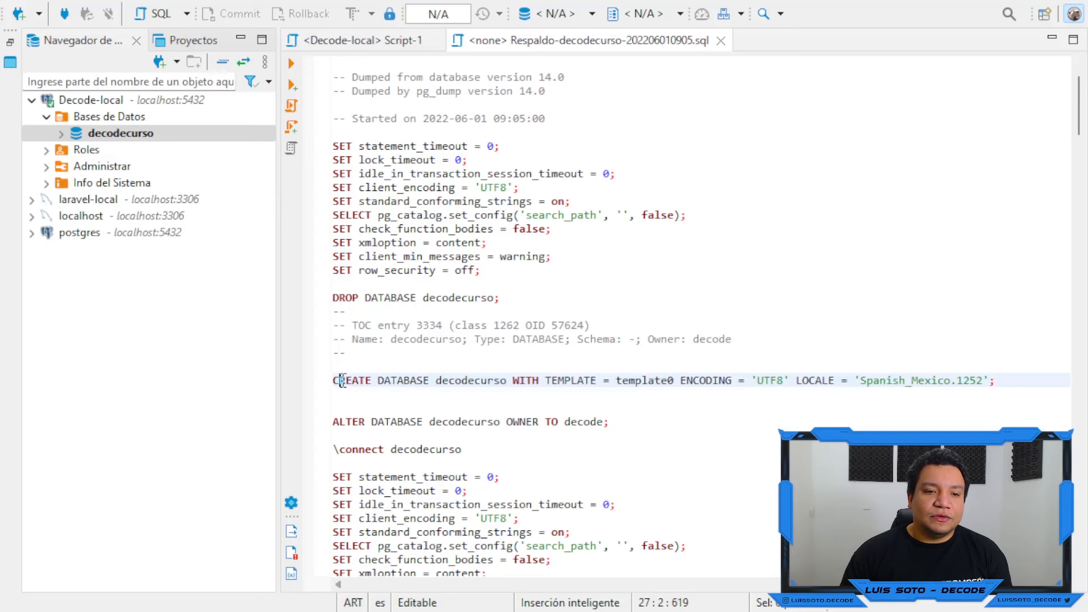
{"action": "double_click", "coordinate": [336, 381]}
{"action": "left_click_drag", "start_coordinate": [392, 378], "coordinate": [513, 379]}
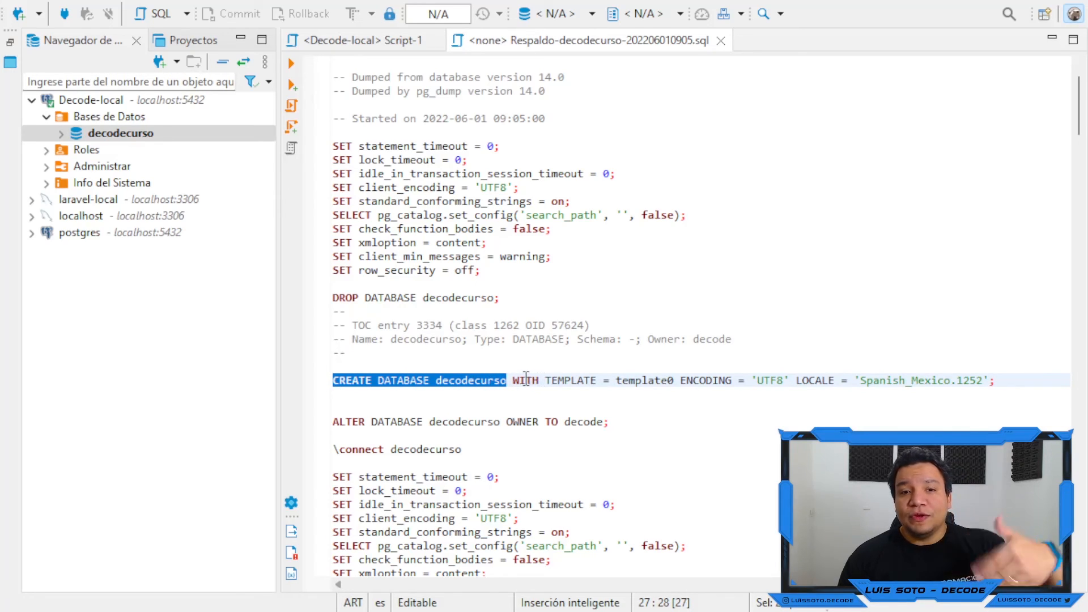
{"action": "double_click", "coordinate": [454, 381]}
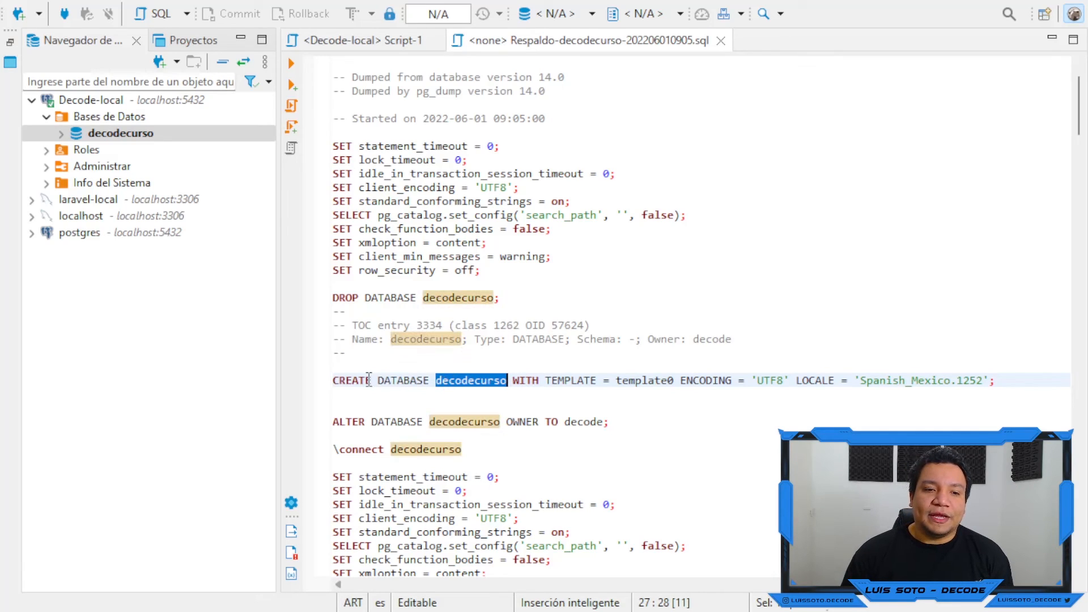
{"action": "double_click", "coordinate": [354, 381]}
{"action": "left_click", "coordinate": [466, 367]}
- Examine the database owner and connect lines, and the CREATE SCHEMA and ALTER SCHEMA public statements in the backup script
{"action": "scroll", "coordinate": [466, 368], "scroll_direction": "down", "scroll_amount": 6}
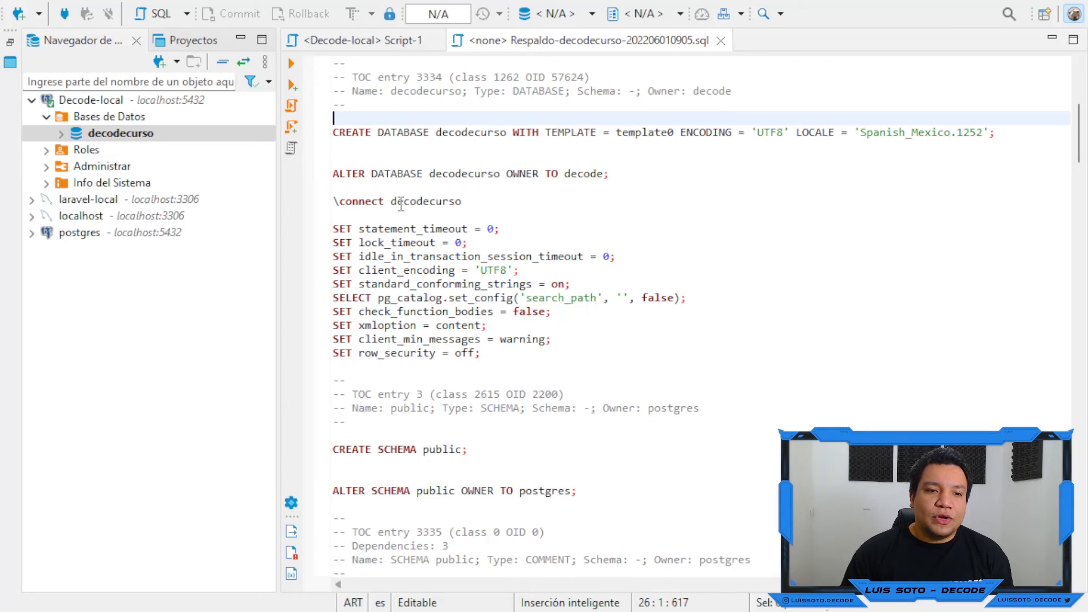
{"action": "scroll", "coordinate": [376, 235], "scroll_direction": "down", "scroll_amount": 2}
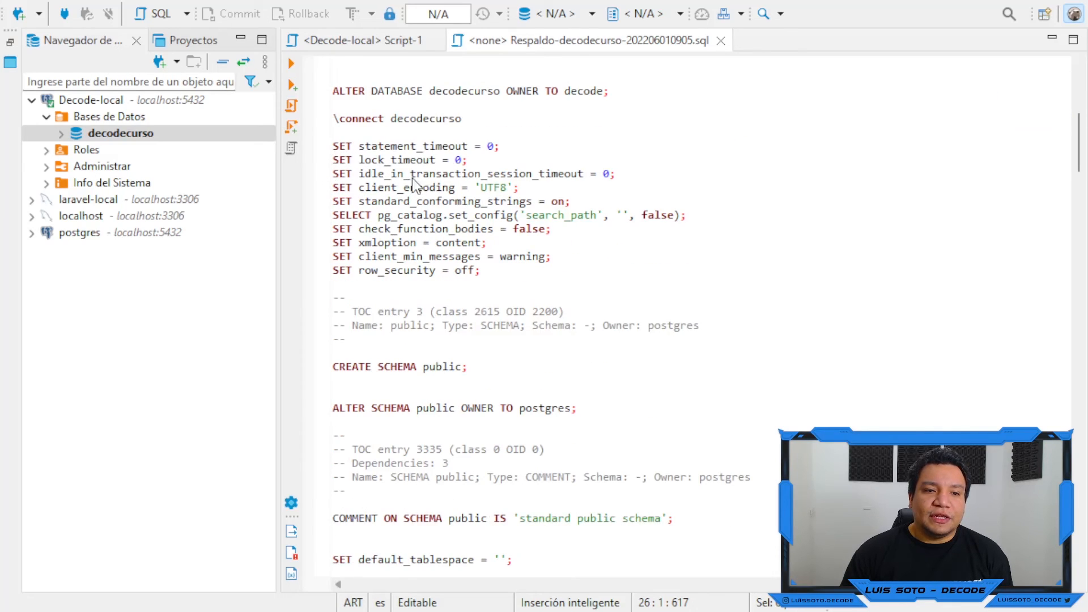
{"action": "scroll", "coordinate": [486, 293], "scroll_direction": "down", "scroll_amount": 3}
{"action": "scroll", "coordinate": [375, 239], "scroll_direction": "down", "scroll_amount": 1}
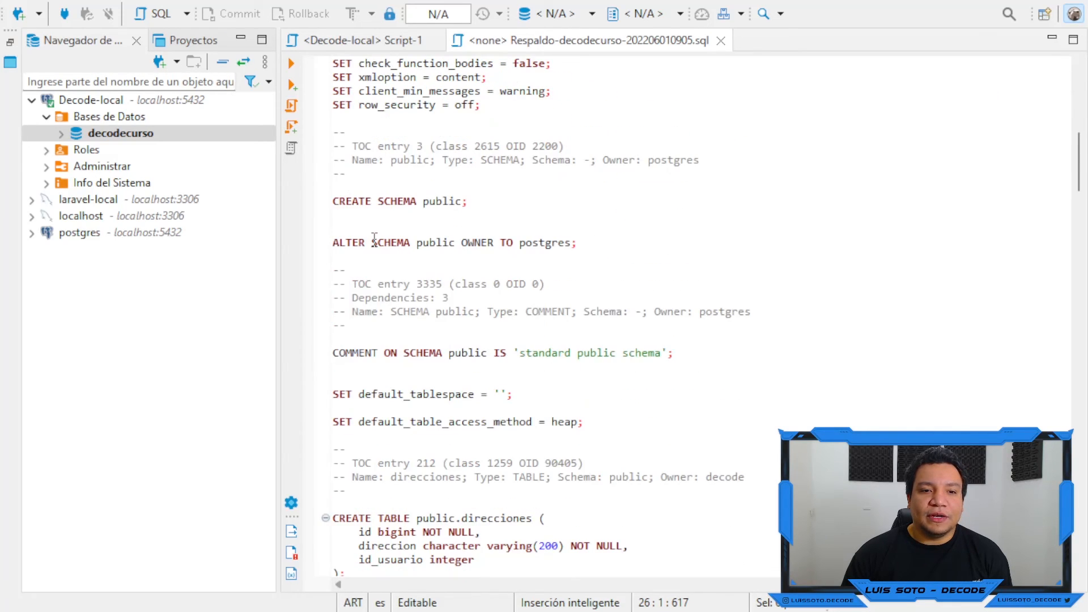
{"action": "left_click", "coordinate": [336, 204]}
{"action": "key", "text": "Right"}
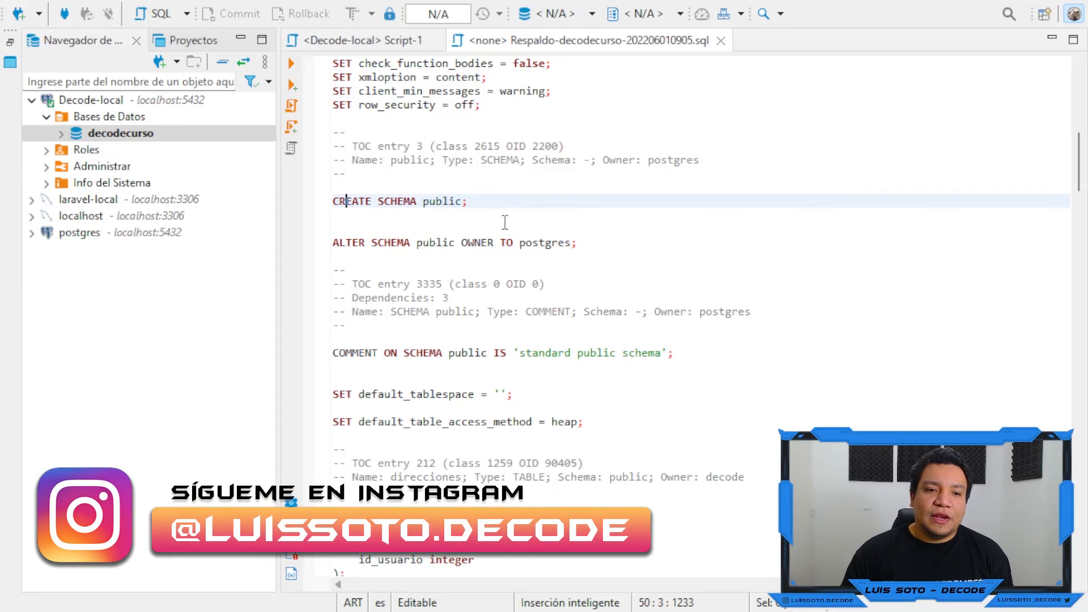
{"action": "left_click_drag", "start_coordinate": [484, 201], "coordinate": [506, 265]}
- Examine the CREATE TABLE statement for direcciones_1 and the CREATE SEQUENCE statement for direcciones_1_id_seq
{"action": "scroll", "coordinate": [456, 315], "scroll_direction": "down", "scroll_amount": 4}
{"action": "scroll", "coordinate": [369, 226], "scroll_direction": "down", "scroll_amount": 4}
{"action": "scroll", "coordinate": [505, 265], "scroll_direction": "down", "scroll_amount": 5}
{"action": "left_click_drag", "start_coordinate": [334, 174], "coordinate": [335, 256]}
{"action": "scroll", "coordinate": [351, 256], "scroll_direction": "down", "scroll_amount": 3}
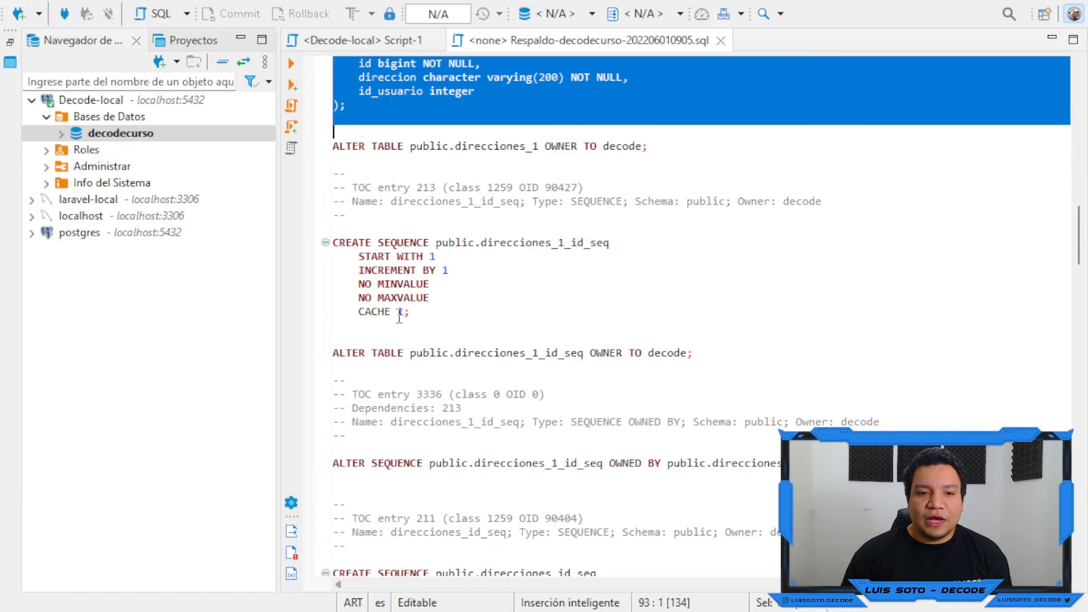
{"action": "left_click_drag", "start_coordinate": [462, 313], "coordinate": [301, 219]}
{"action": "scroll", "coordinate": [498, 265], "scroll_direction": "down", "scroll_amount": 7}
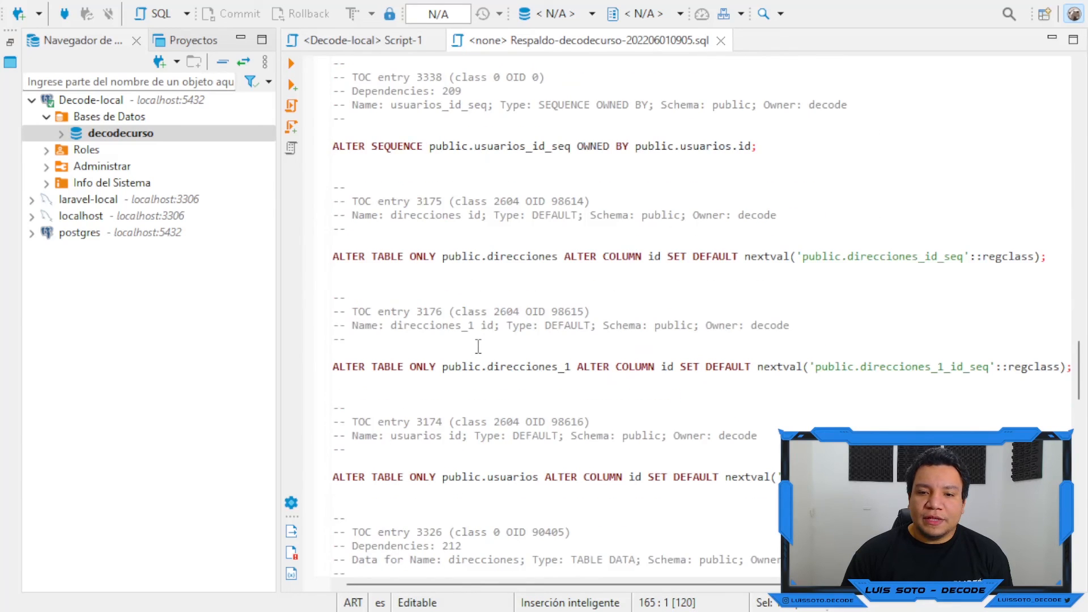
- Examine the INSERT statements that hold the data of the direcciones table in the backup script
{"action": "scroll", "coordinate": [479, 347], "scroll_direction": "down", "scroll_amount": 2}
{"action": "scroll", "coordinate": [479, 347], "scroll_direction": "down", "scroll_amount": 6}
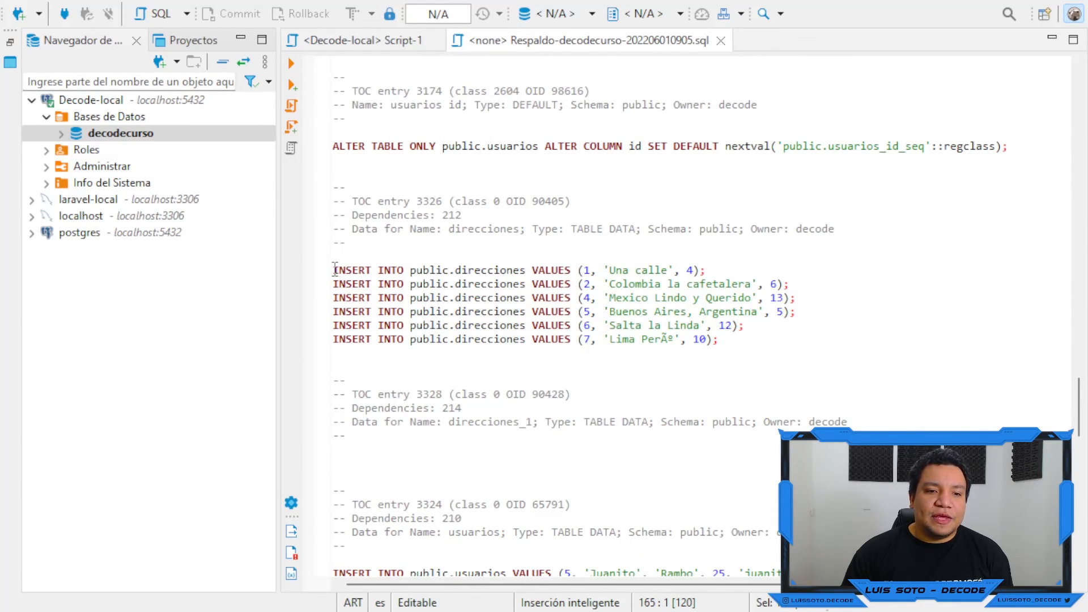
{"action": "left_click_drag", "start_coordinate": [334, 270], "coordinate": [792, 340]}
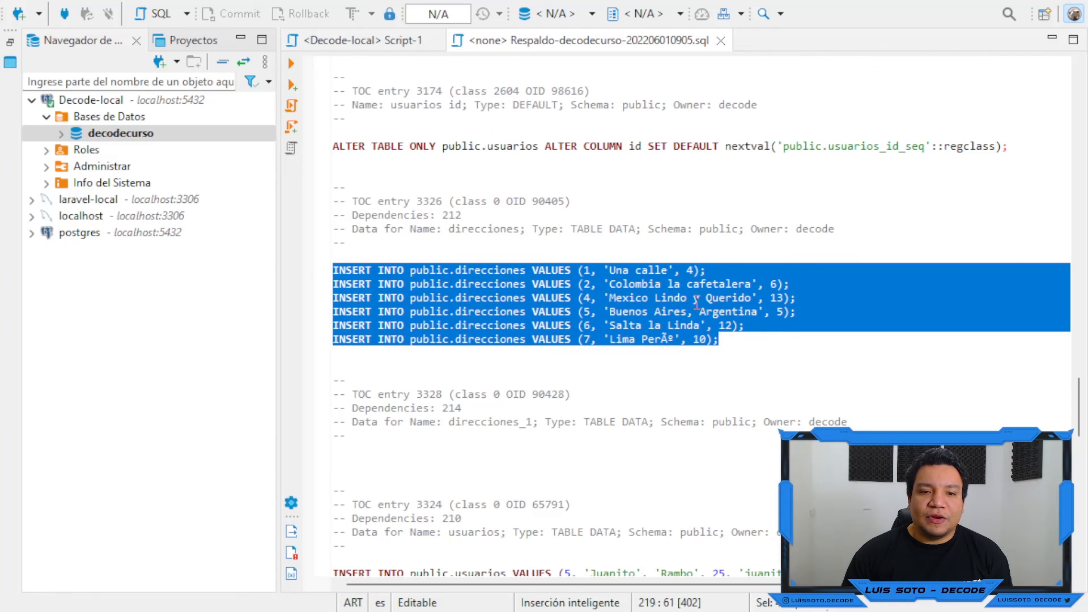
{"action": "left_click", "coordinate": [352, 270]}
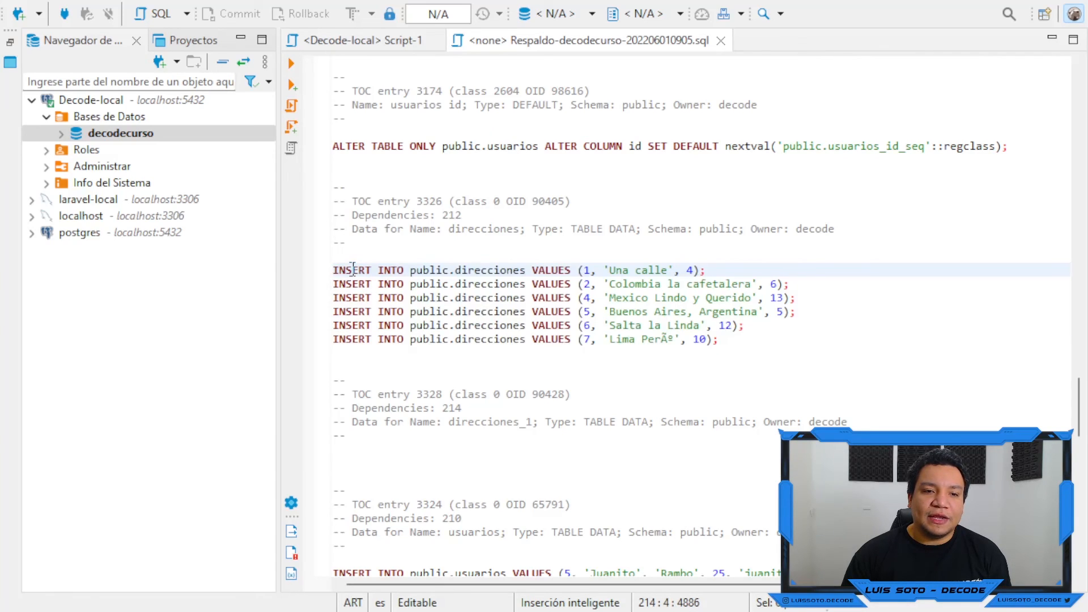
{"action": "left_click", "coordinate": [630, 270]}
{"action": "left_click", "coordinate": [747, 312]}
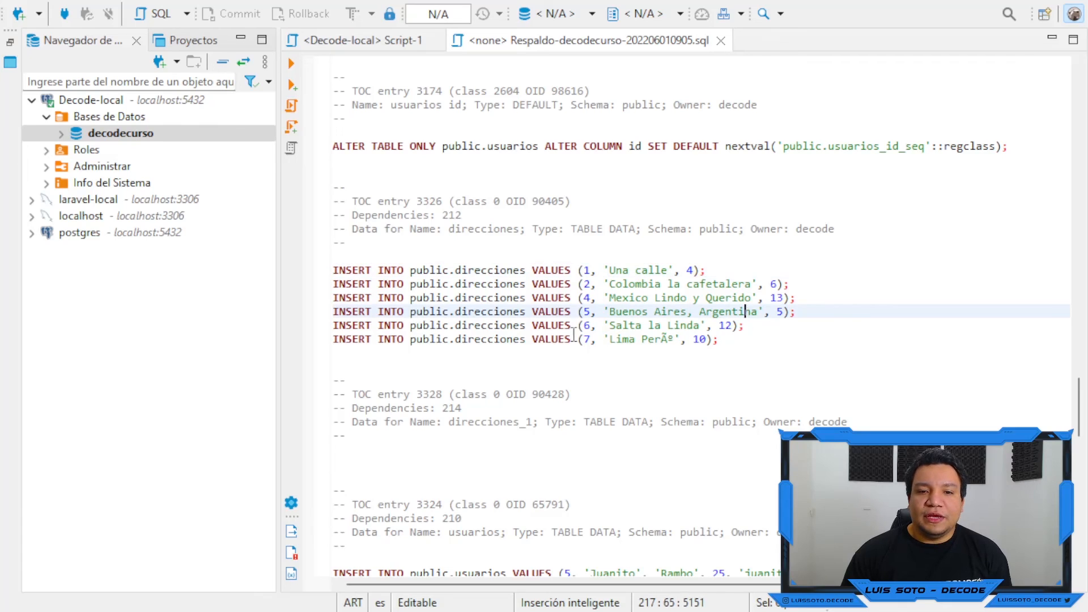
- Examine the INSERT statements that hold the data of the usuarios table in the backup script
{"action": "scroll", "coordinate": [517, 357], "scroll_direction": "down", "scroll_amount": 5}
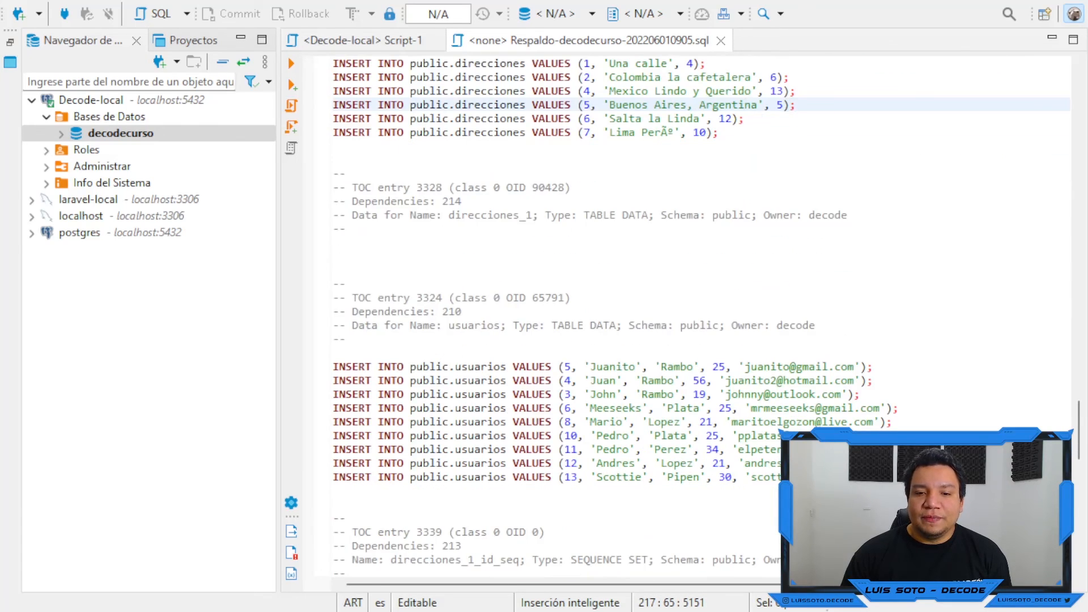
{"action": "left_click_drag", "start_coordinate": [336, 491], "coordinate": [276, 373]}
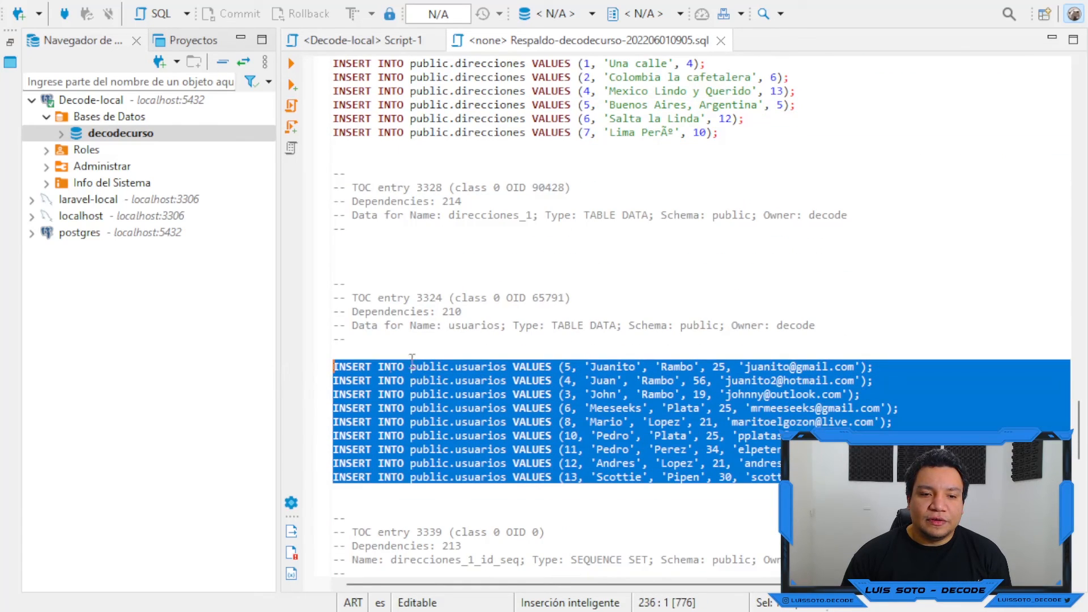
{"action": "scroll", "coordinate": [412, 360], "scroll_direction": "down", "scroll_amount": 4}
{"action": "scroll", "coordinate": [462, 297], "scroll_direction": "up", "scroll_amount": 4}
{"action": "left_click", "coordinate": [462, 295]}
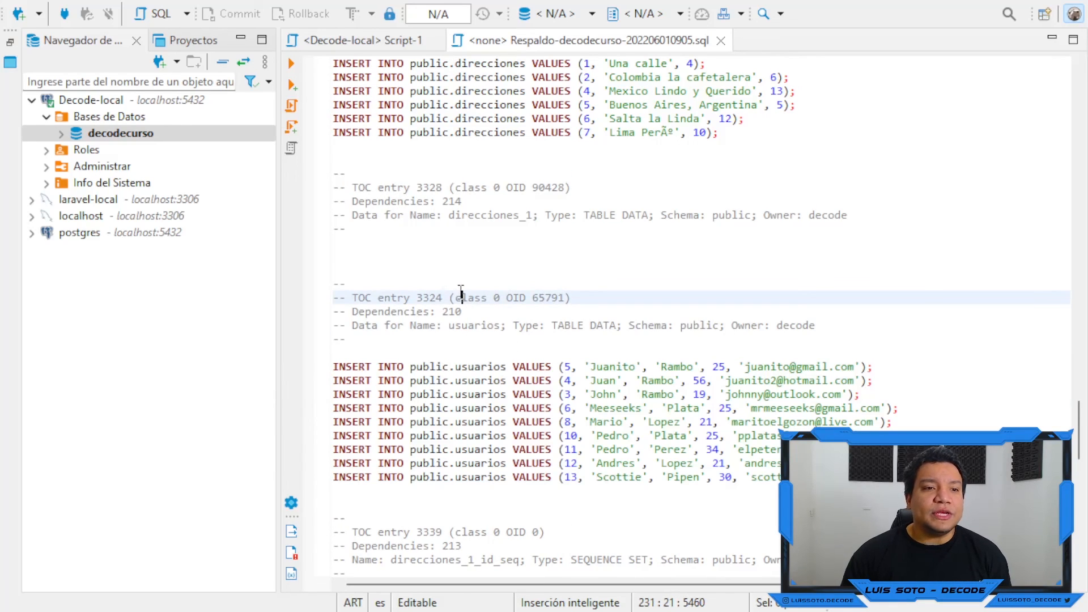
- Return to the beginning of the backup script and execute it on the Decode-local connection
{"action": "scroll", "coordinate": [510, 273], "scroll_direction": "up", "scroll_amount": 20}
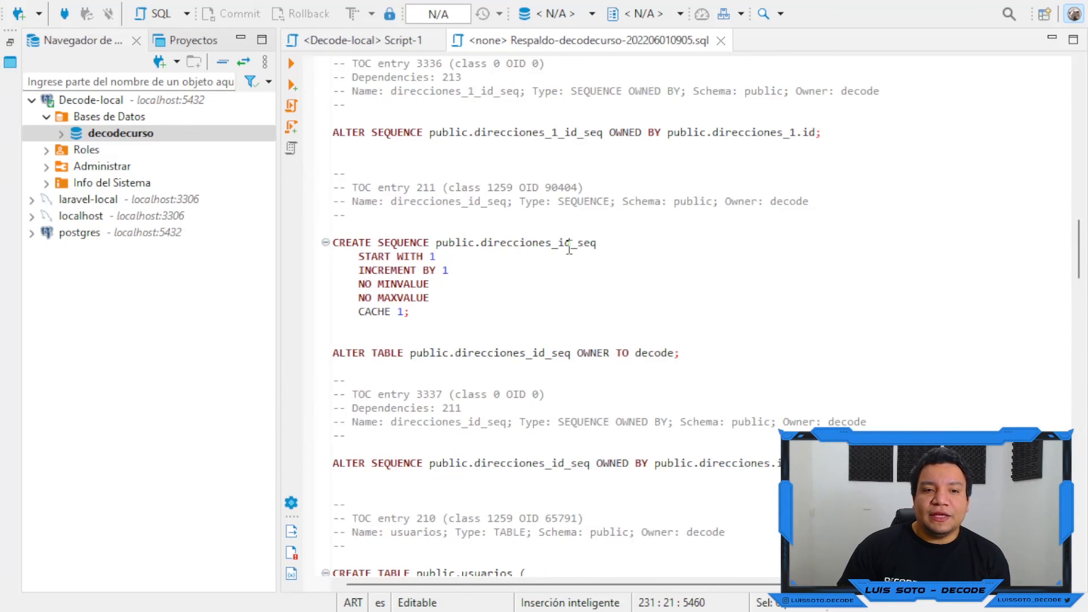
{"action": "scroll", "coordinate": [569, 248], "scroll_direction": "up", "scroll_amount": 20}
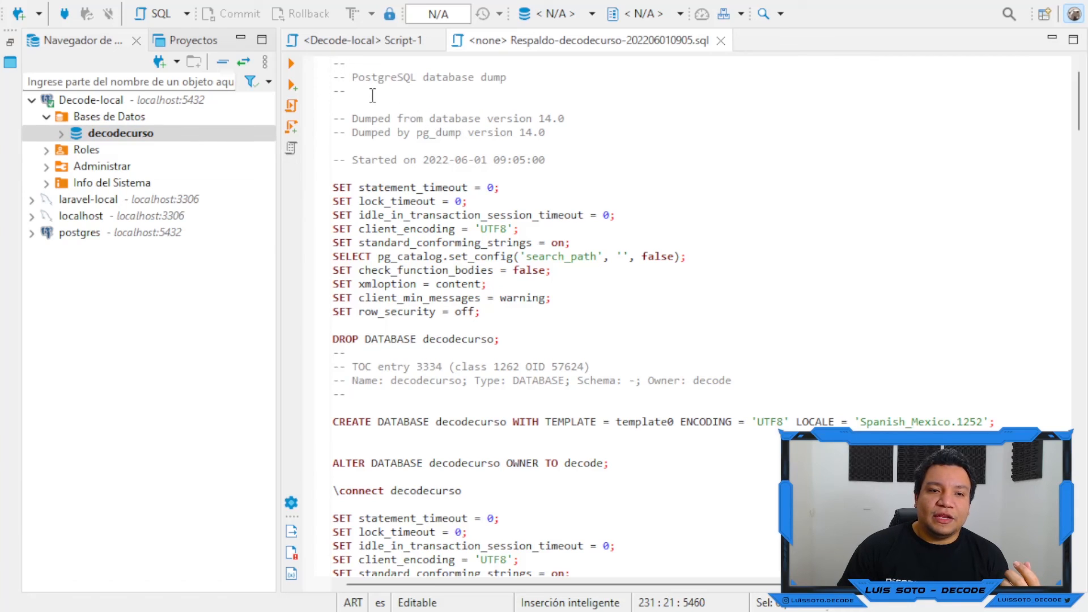
{"action": "left_click", "coordinate": [293, 63]}
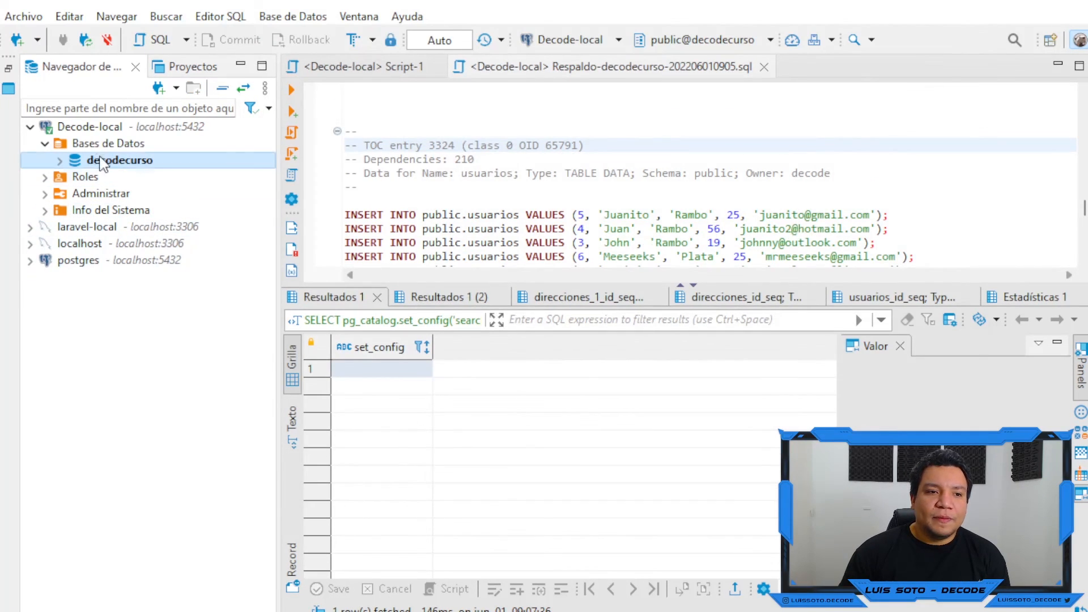
- Open the backup restore settings for the decodecurso database
{"action": "left_click", "coordinate": [114, 137]}
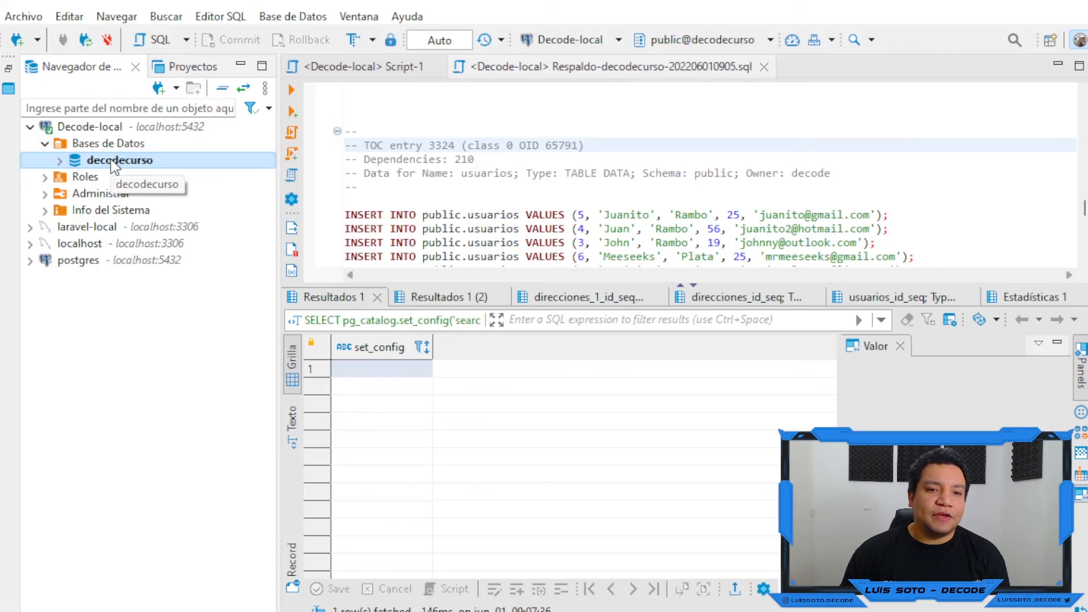
{"action": "right_click", "coordinate": [112, 161]}
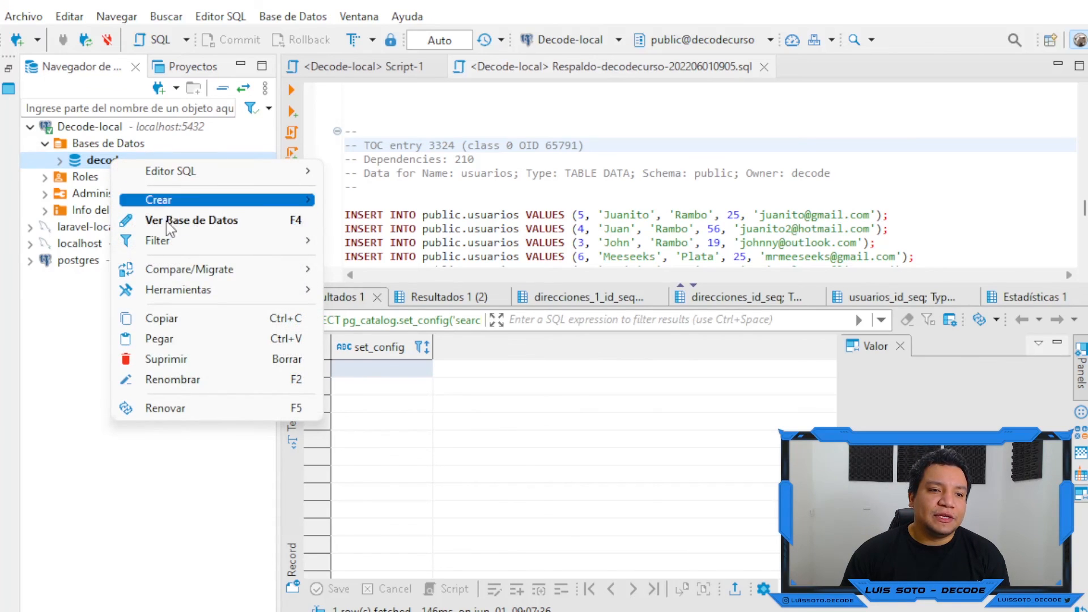
{"action": "mouse_move", "coordinate": [175, 293]}
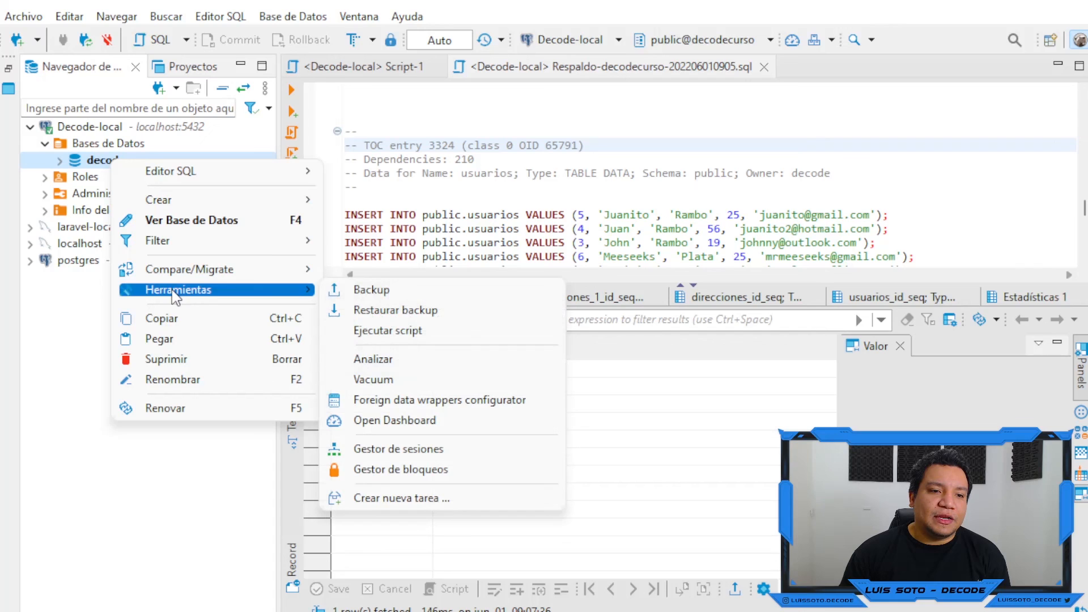
{"action": "left_click", "coordinate": [450, 312]}
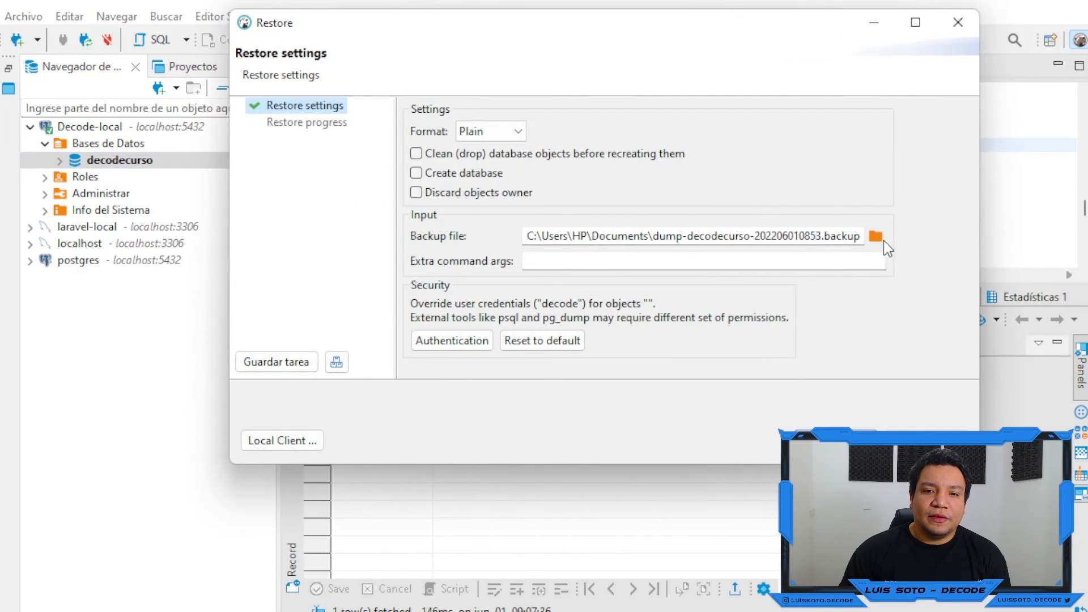
- Filter the Documentos folder to *.sql files and choose Respaldo-decodecurso-202206010905.sql as the backup file to restore
{"action": "left_click", "coordinate": [883, 240]}
{"action": "scroll", "coordinate": [602, 304], "scroll_direction": "down", "scroll_amount": 3}
{"action": "scroll", "coordinate": [309, 244], "scroll_direction": "up", "scroll_amount": 3}
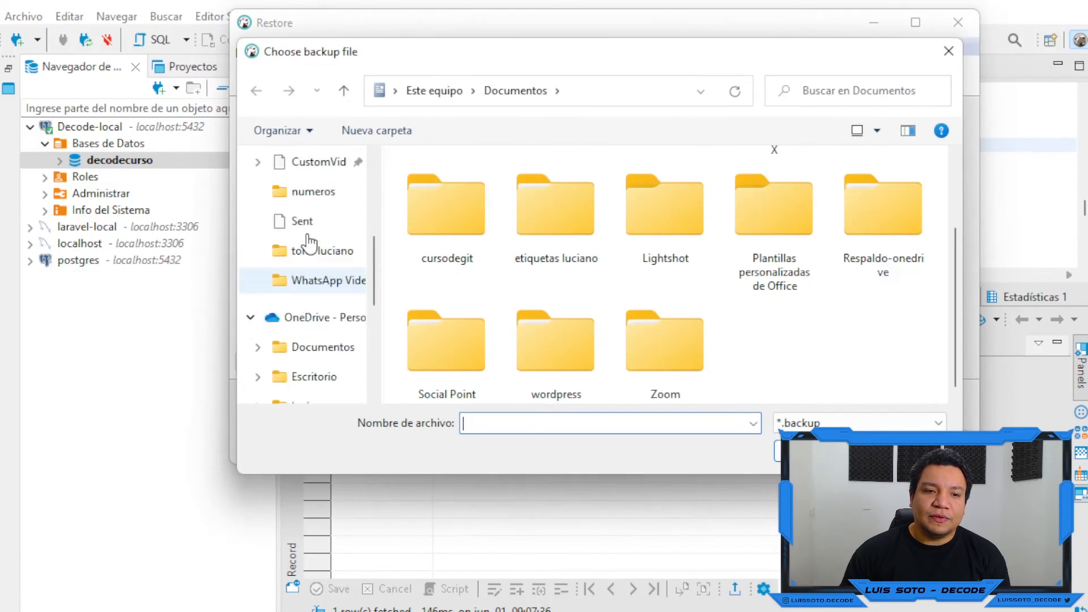
{"action": "scroll", "coordinate": [309, 244], "scroll_direction": "up", "scroll_amount": 4}
{"action": "left_click", "coordinate": [301, 258]}
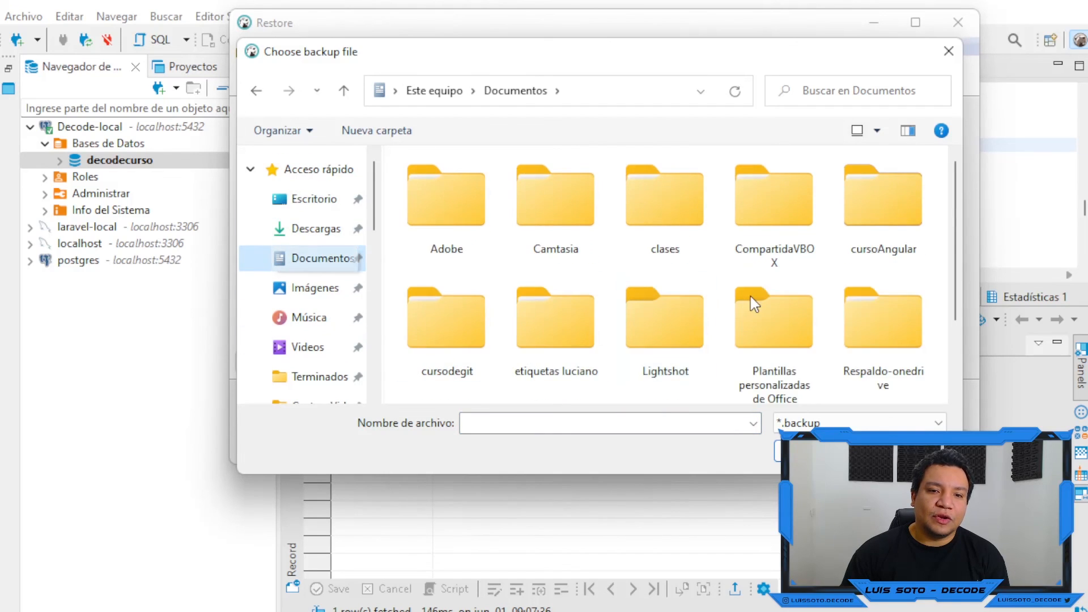
{"action": "scroll", "coordinate": [754, 305], "scroll_direction": "down", "scroll_amount": 3}
{"action": "left_click", "coordinate": [804, 422]}
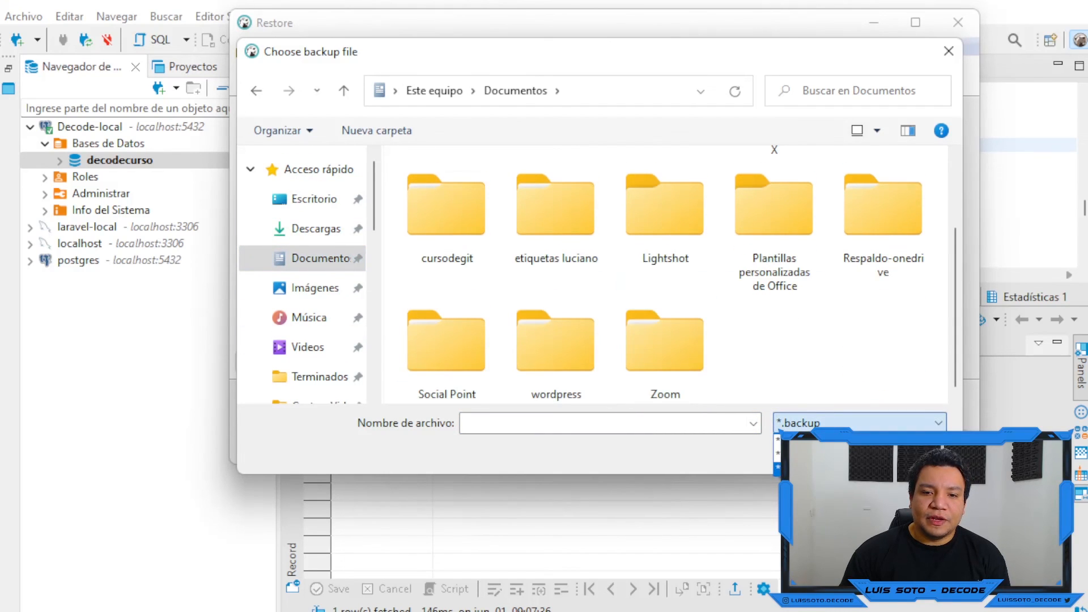
{"action": "left_click", "coordinate": [794, 467]}
{"action": "scroll", "coordinate": [798, 369], "scroll_direction": "down", "scroll_amount": 4}
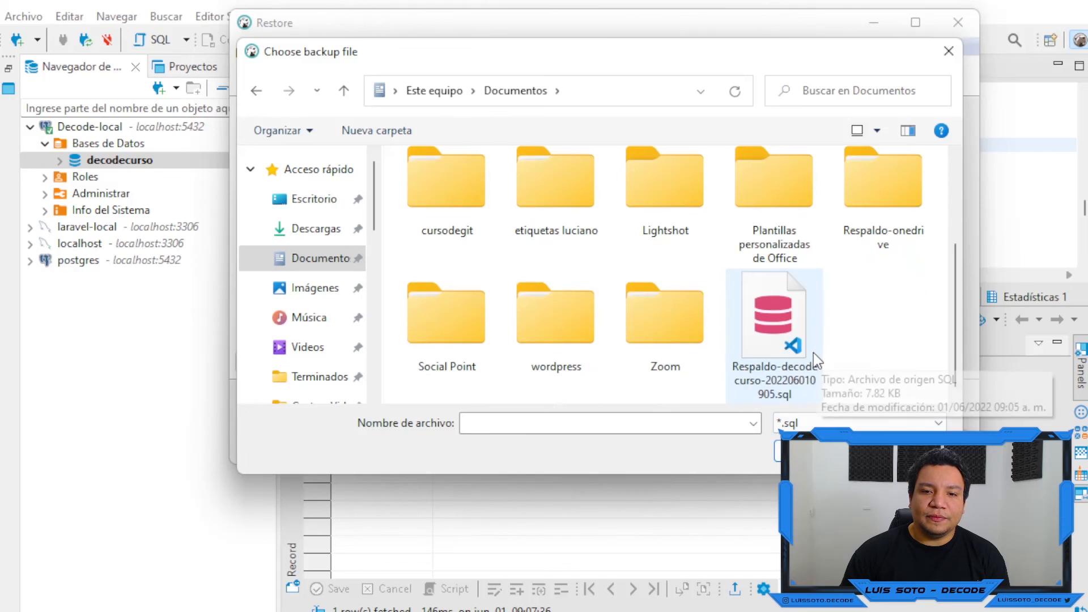
{"action": "double_click", "coordinate": [777, 343]}
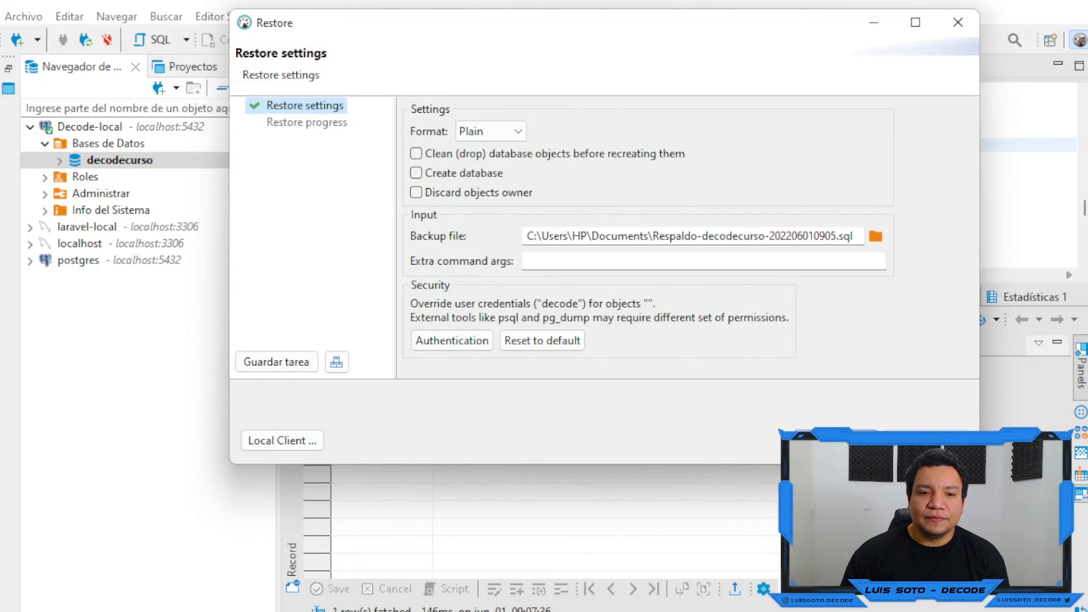
- Try to restore decodecurso from the chosen SQL file in Plain format, check the restore progress log, and close it
{"action": "left_click", "coordinate": [840, 440]}
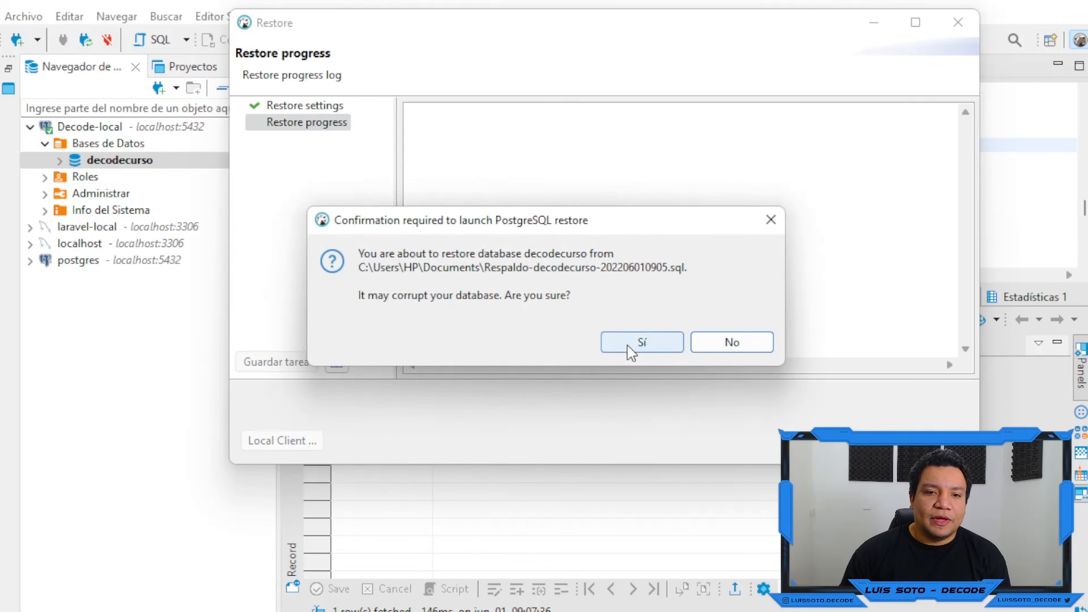
{"action": "left_click", "coordinate": [628, 346]}
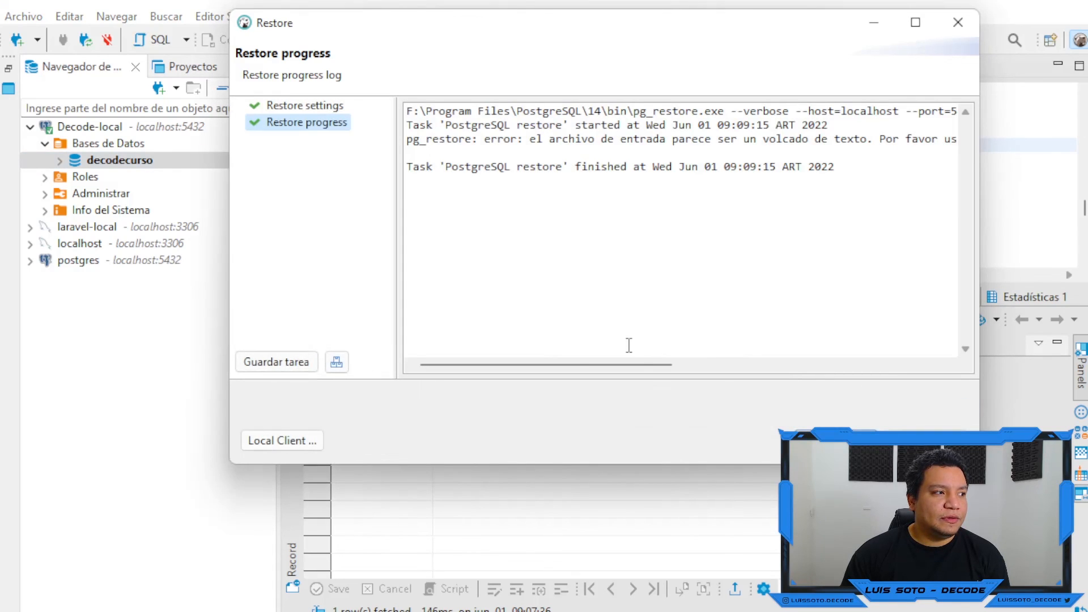
{"action": "left_click_drag", "start_coordinate": [867, 167], "coordinate": [407, 165]}
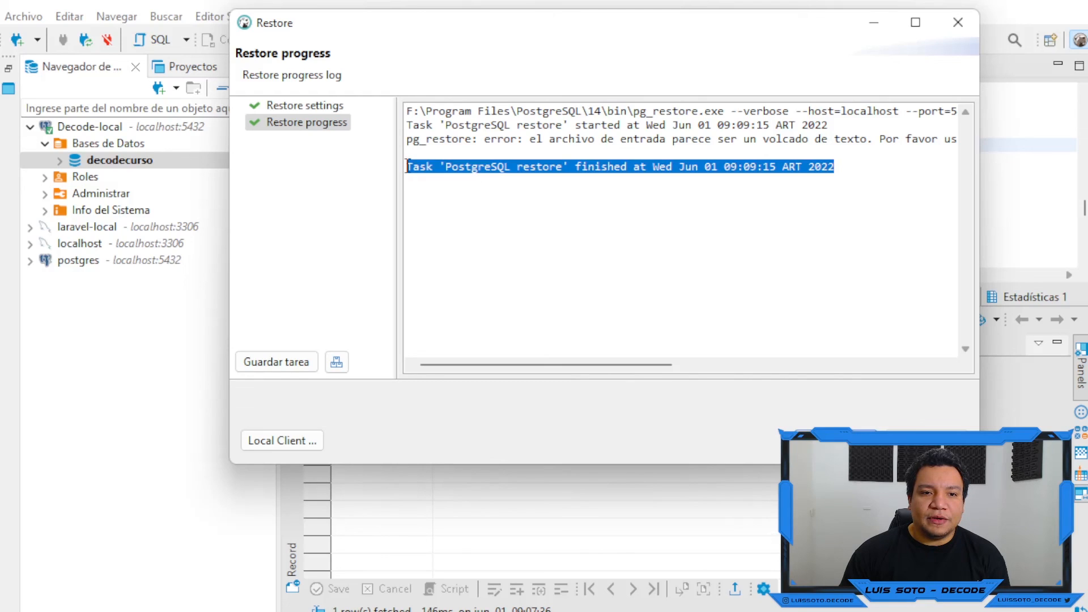
{"action": "left_click", "coordinate": [776, 176]}
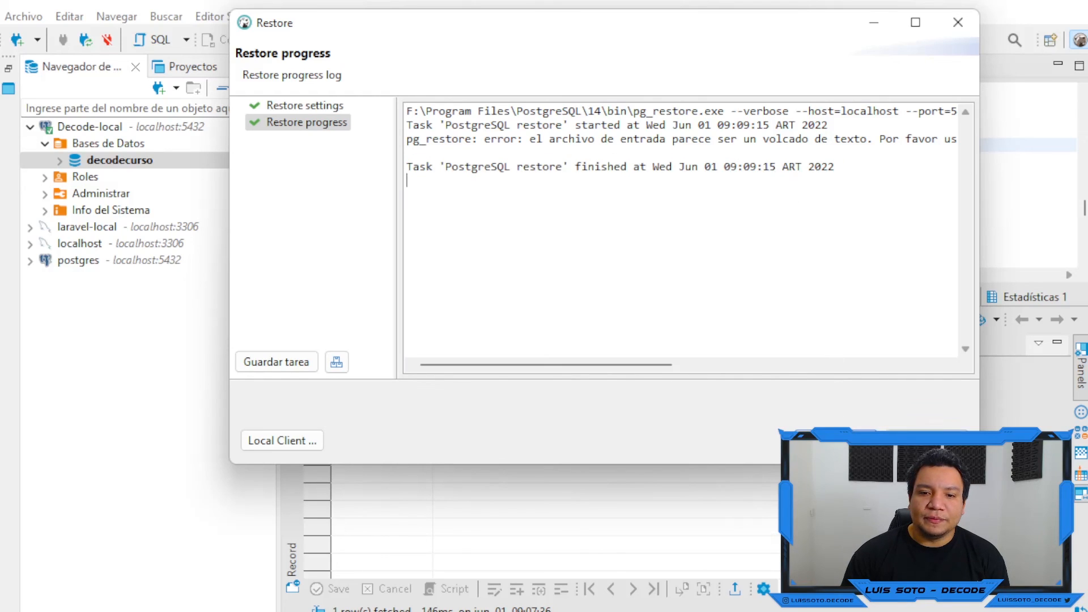
{"action": "left_click", "coordinate": [927, 440]}
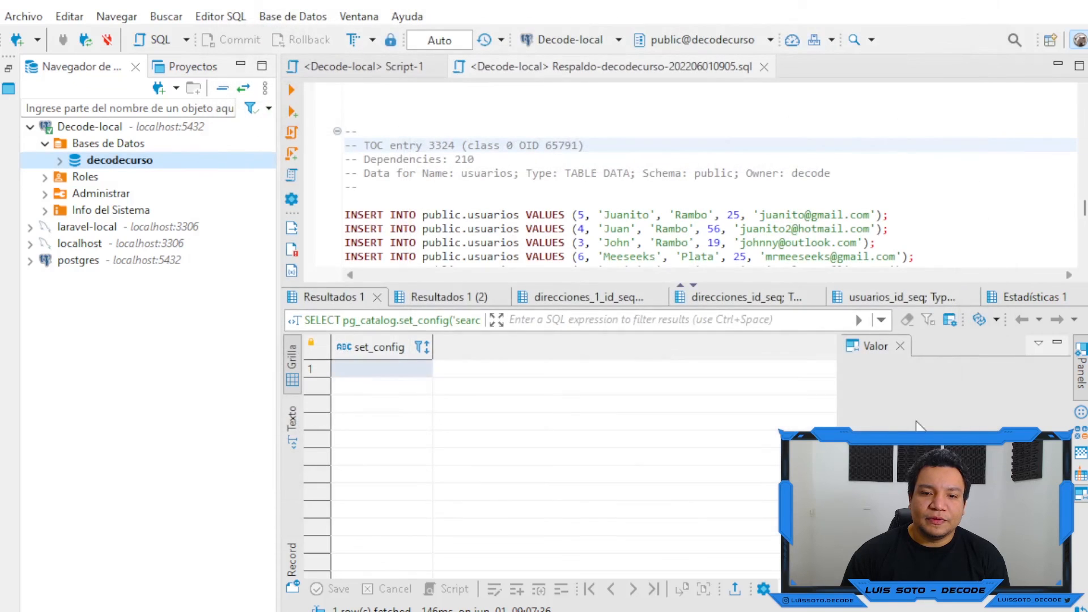
- Check the rows of the direcciones table in decodecurso's public schema, and collapse the schema tree
{"action": "left_click", "coordinate": [60, 161]}
{"action": "left_click", "coordinate": [74, 177]}
{"action": "left_click", "coordinate": [89, 194]}
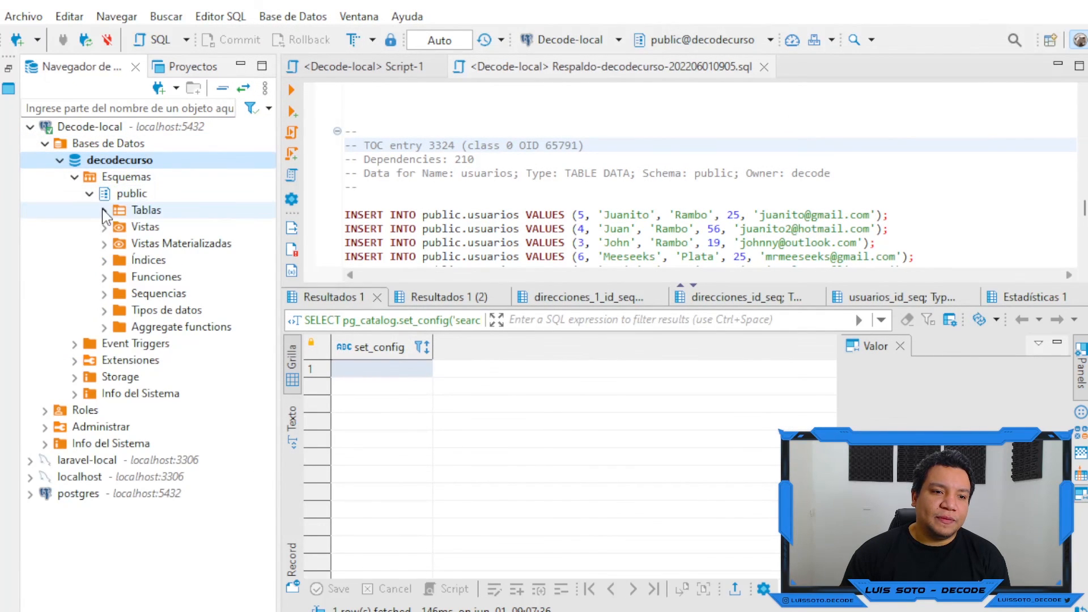
{"action": "left_click", "coordinate": [105, 211]}
{"action": "left_click", "coordinate": [175, 244]}
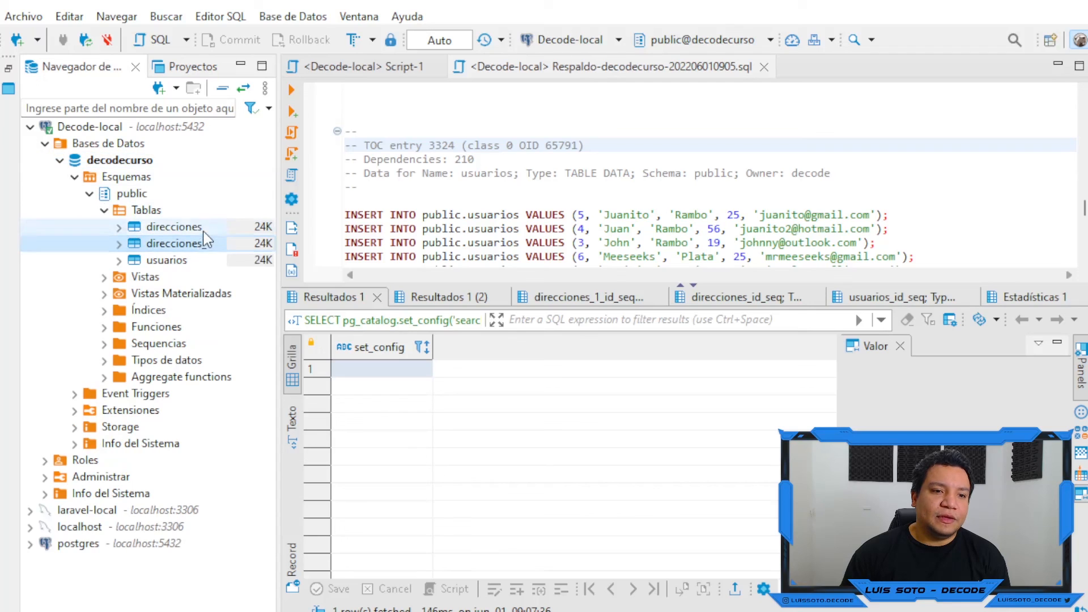
{"action": "left_click", "coordinate": [198, 227]}
{"action": "double_click", "coordinate": [198, 227]}
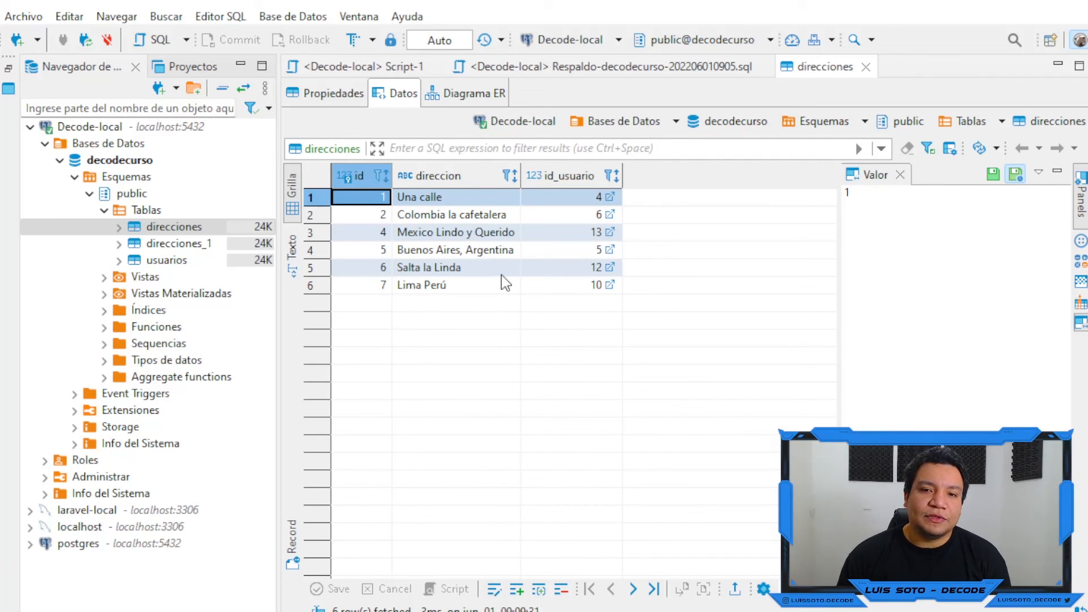
{"action": "left_click", "coordinate": [89, 194]}
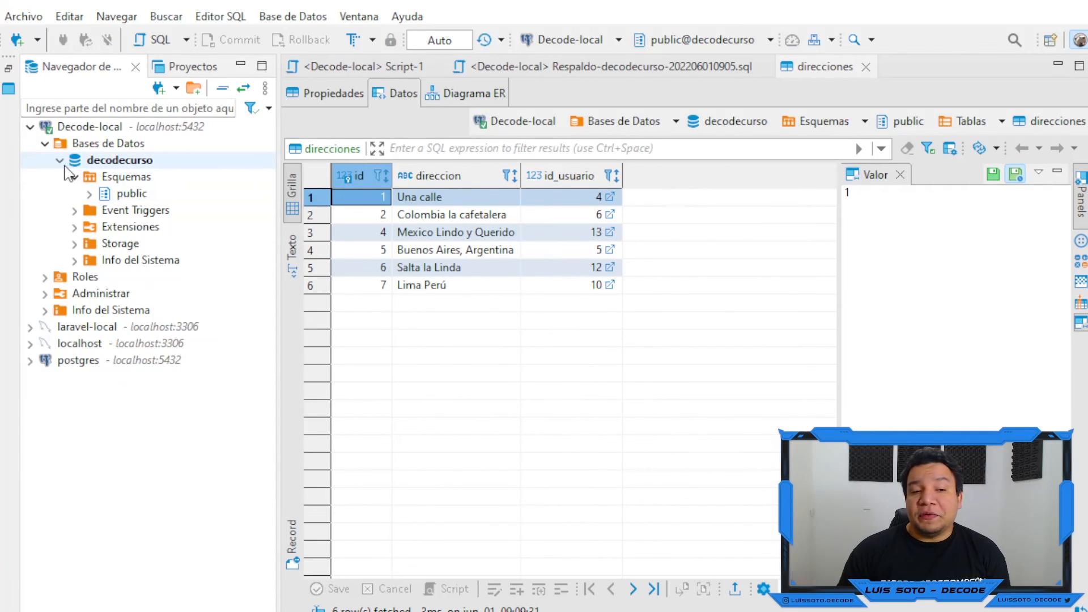
{"action": "left_click", "coordinate": [74, 177]}
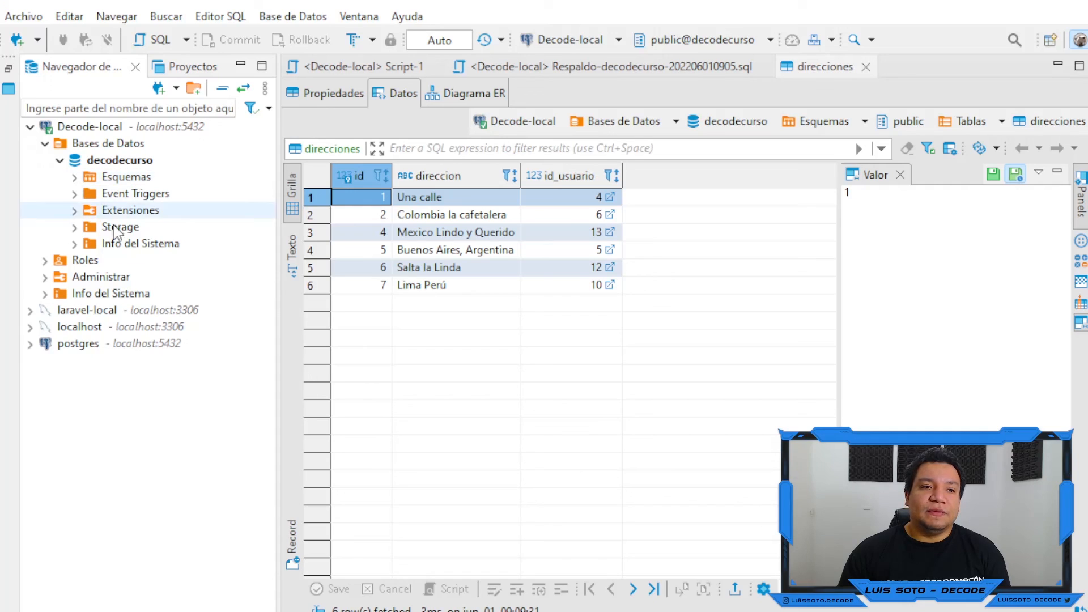